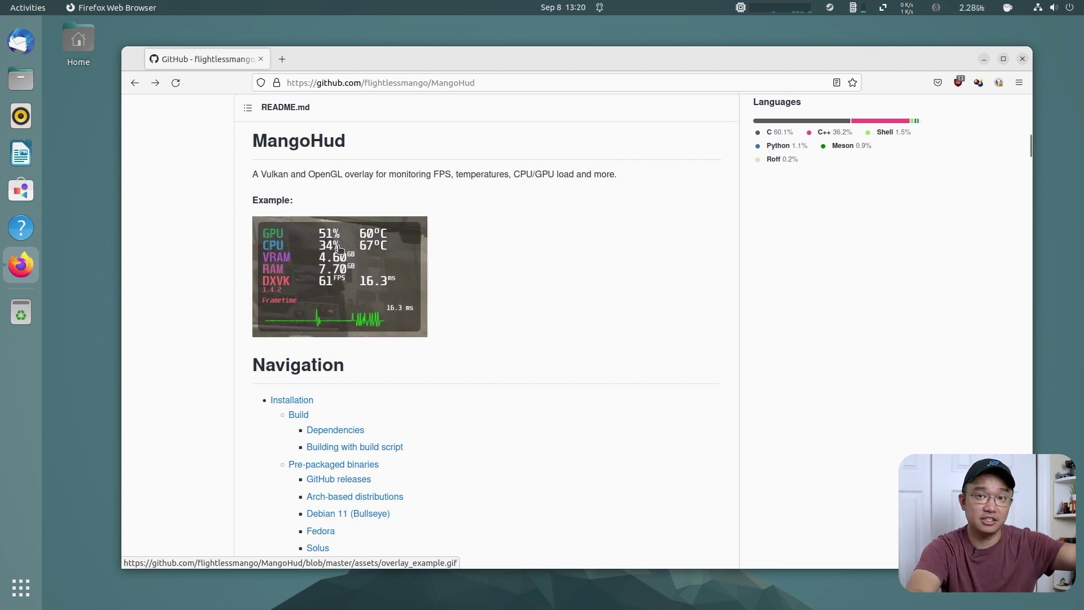
Step: Read through the MangoHud README, highlighting the MangoHud path and the io_read parameter
scroll(339, 249, "down", 20)
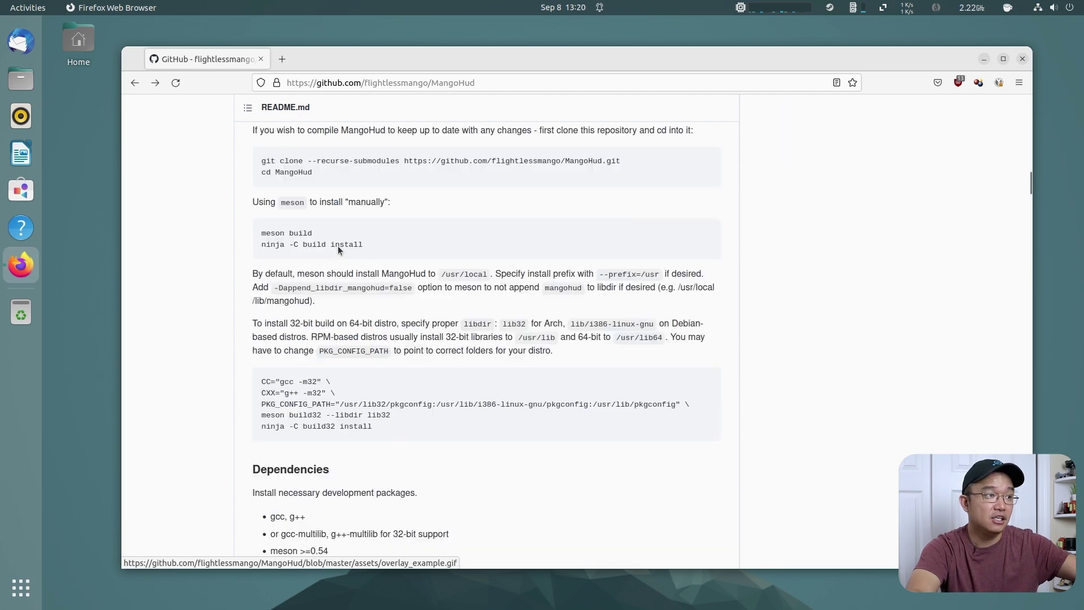
scroll(338, 250, "down", 20)
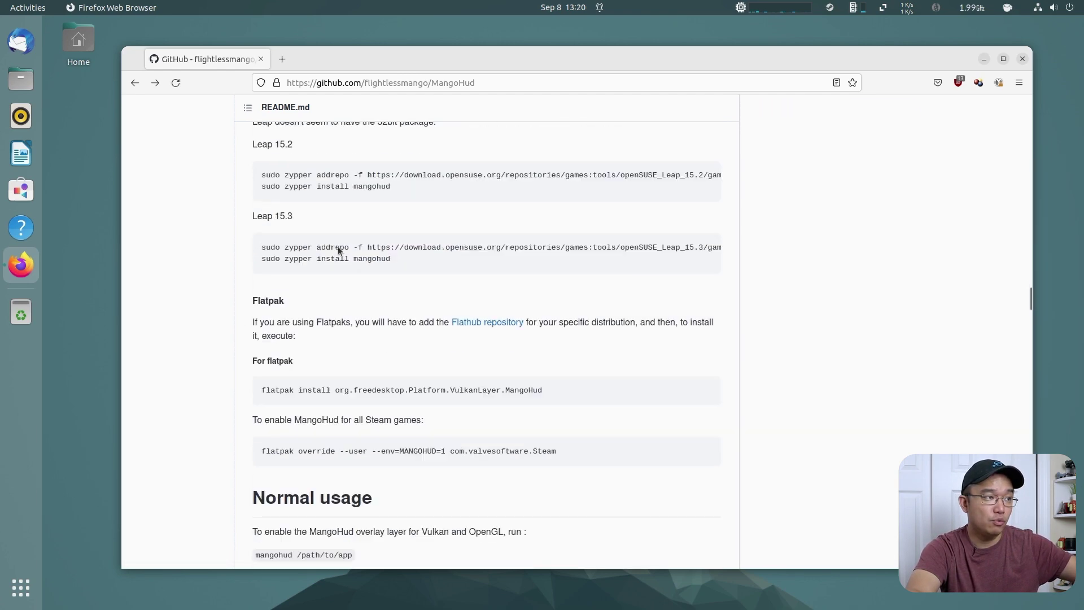
scroll(338, 249, "down", 5)
scroll(338, 249, "up", 13)
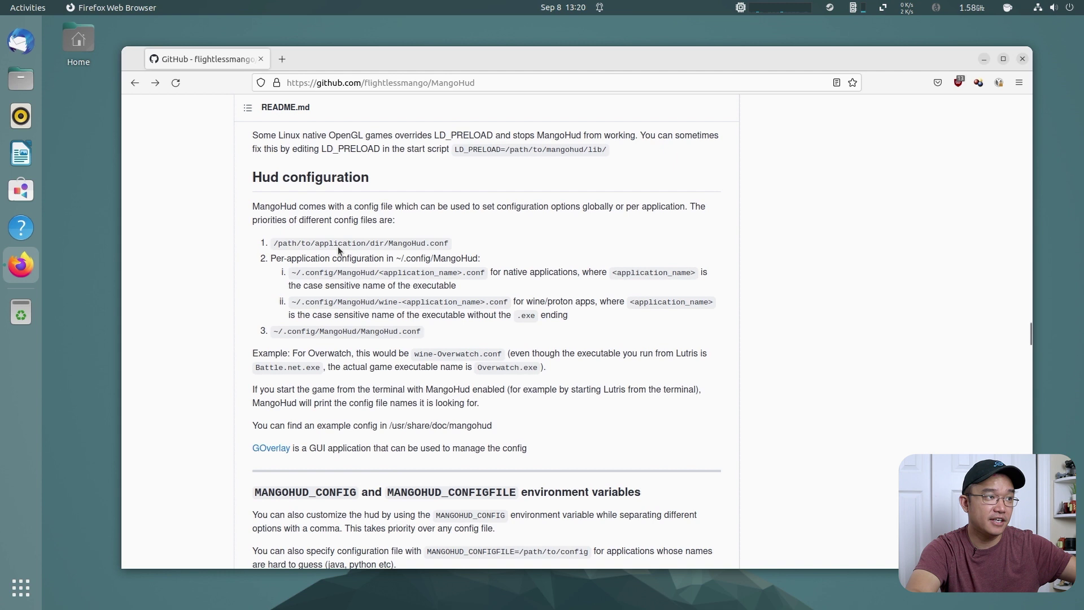
left_click_drag(389, 235, 431, 237)
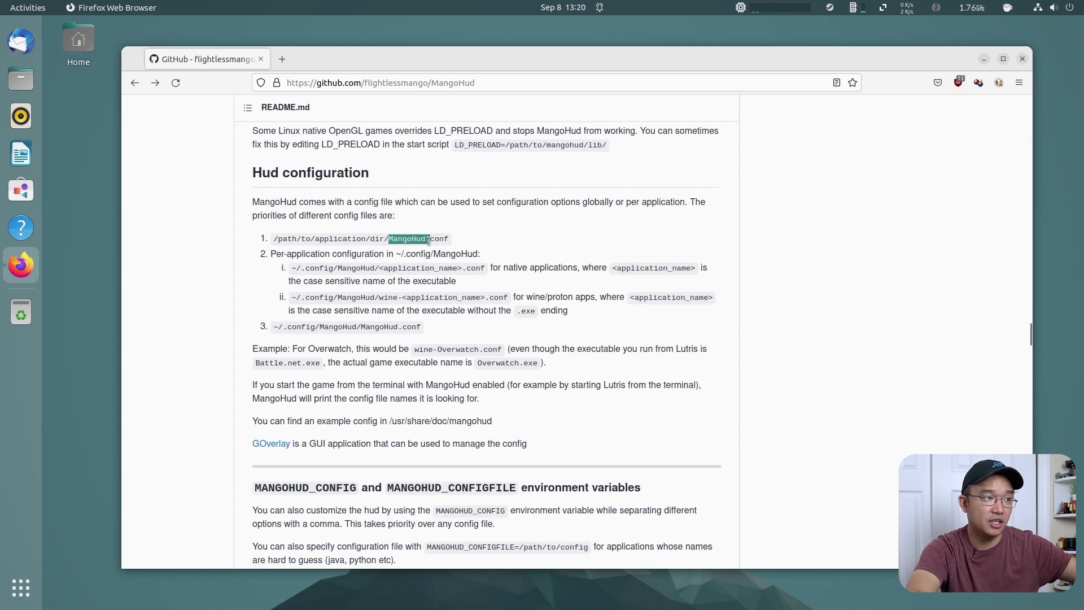
left_click(417, 337)
scroll(417, 337, "down", 12)
scroll(381, 288, "down", 20)
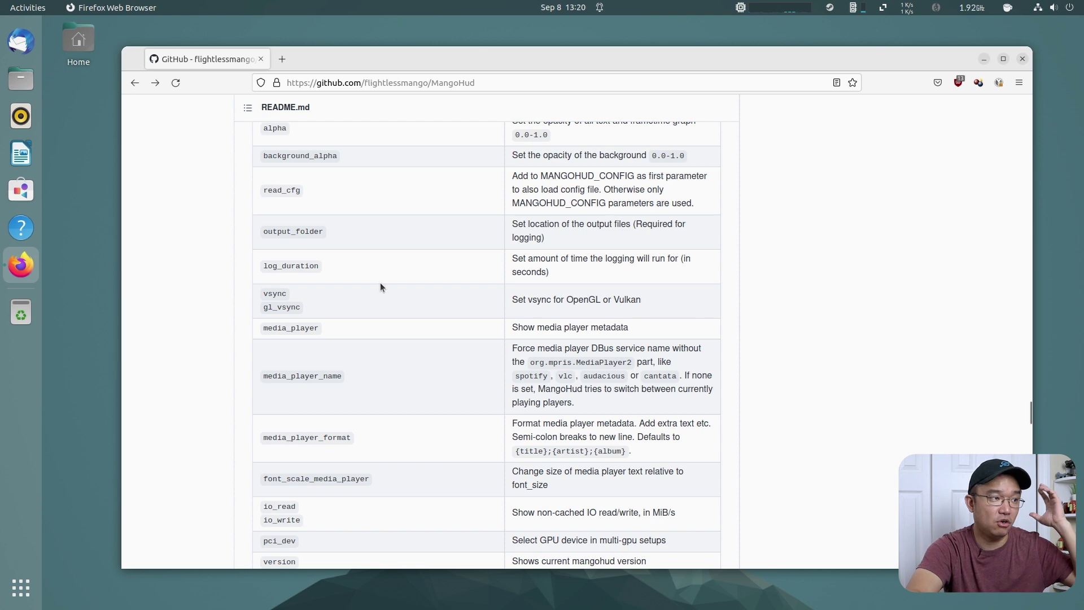
scroll(381, 288, "down", 4)
double_click(291, 375)
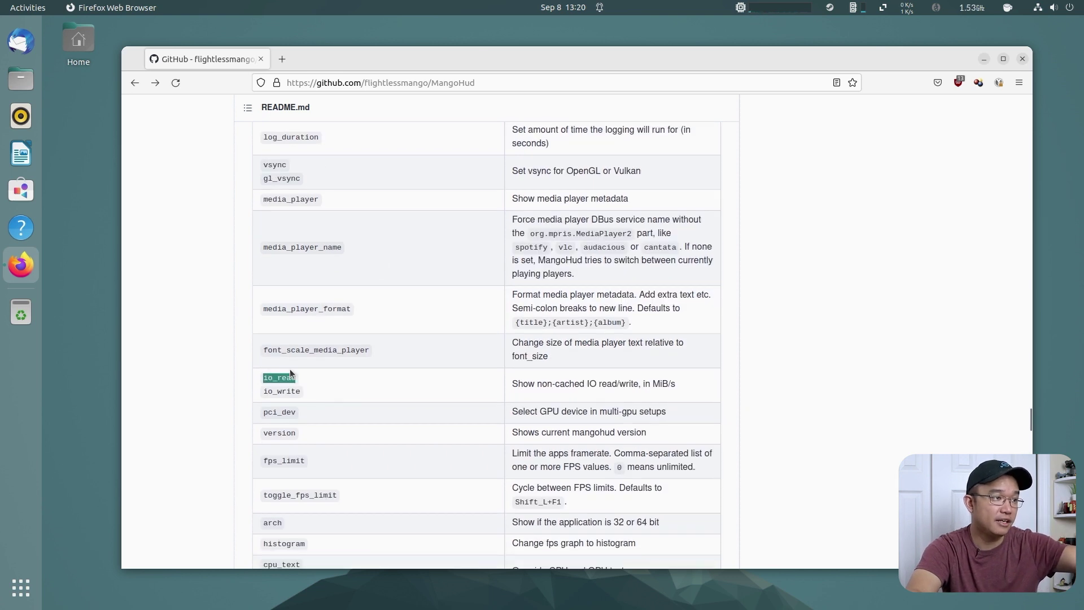
left_click(331, 457)
Step: Scroll back up through the README toward the top of the repository page
scroll(332, 456, "down", 10)
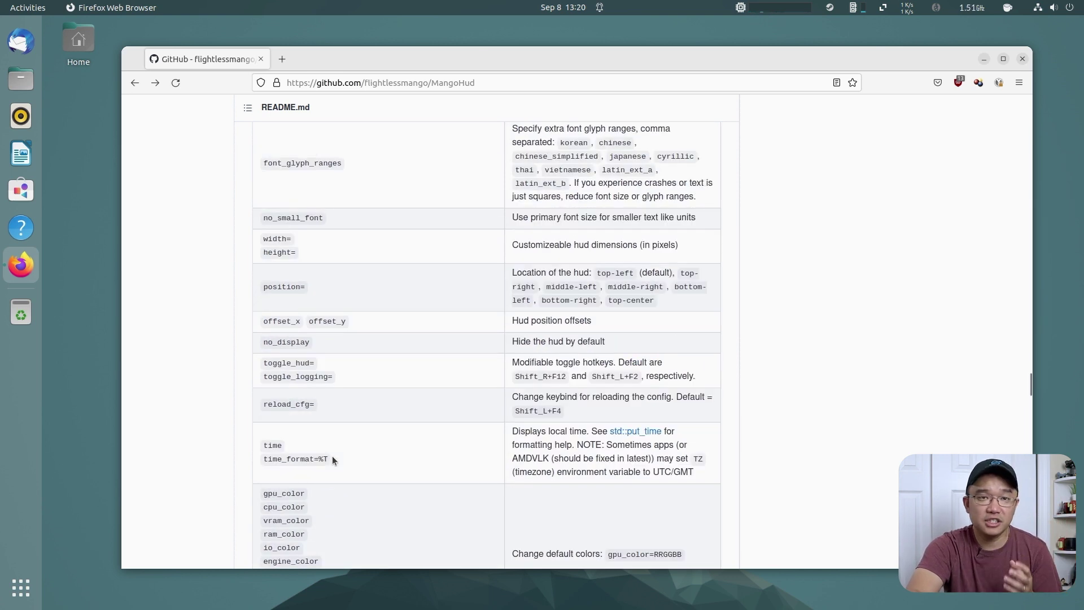
scroll(332, 455, "up", 12)
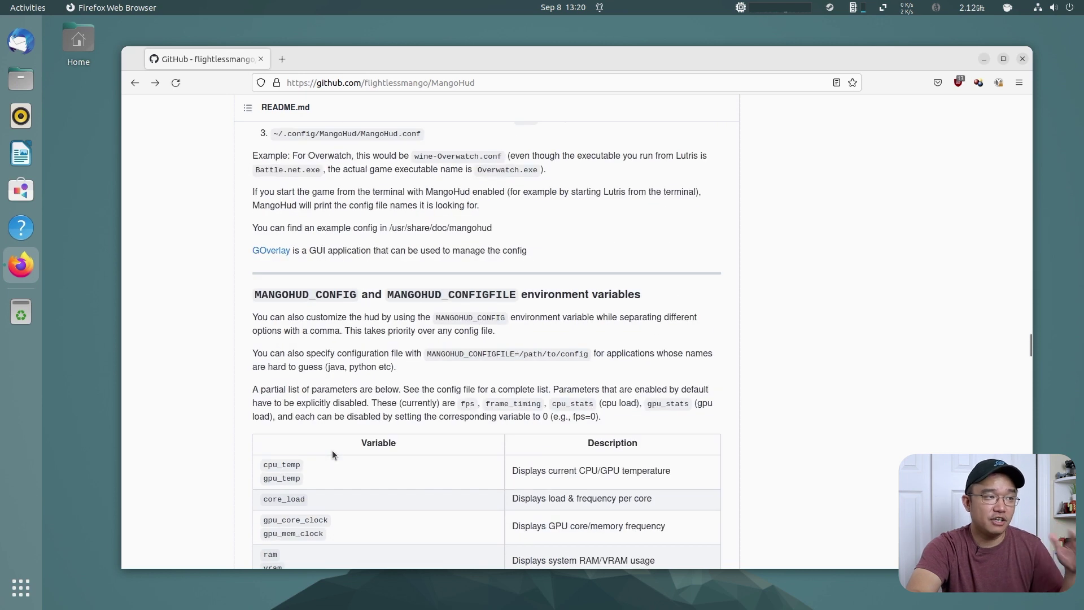
scroll(332, 449, "up", 3)
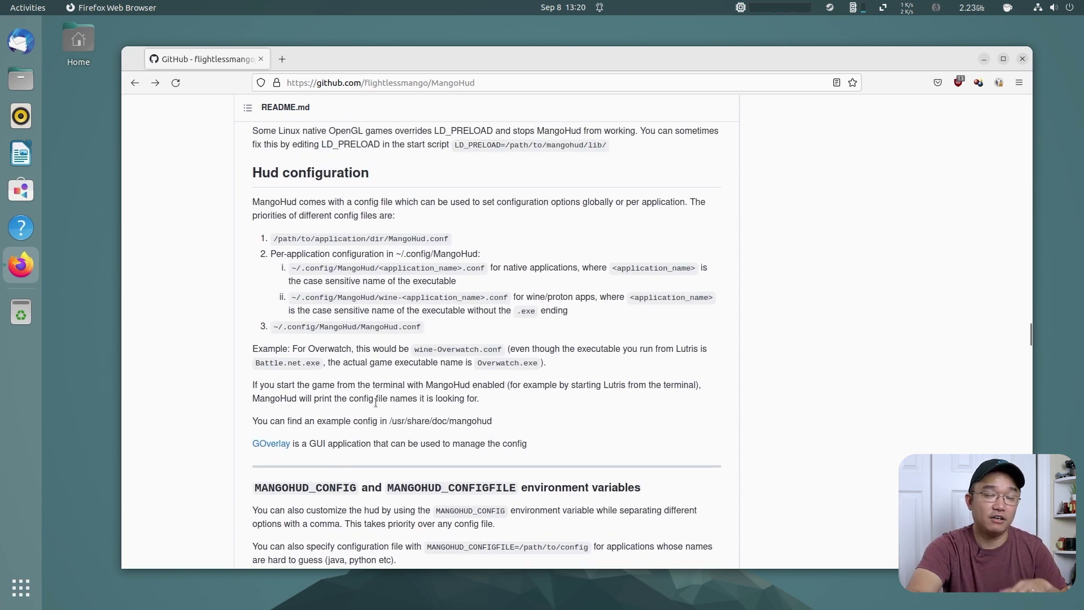
scroll(375, 402, "up", 1)
scroll(399, 404, "up", 3)
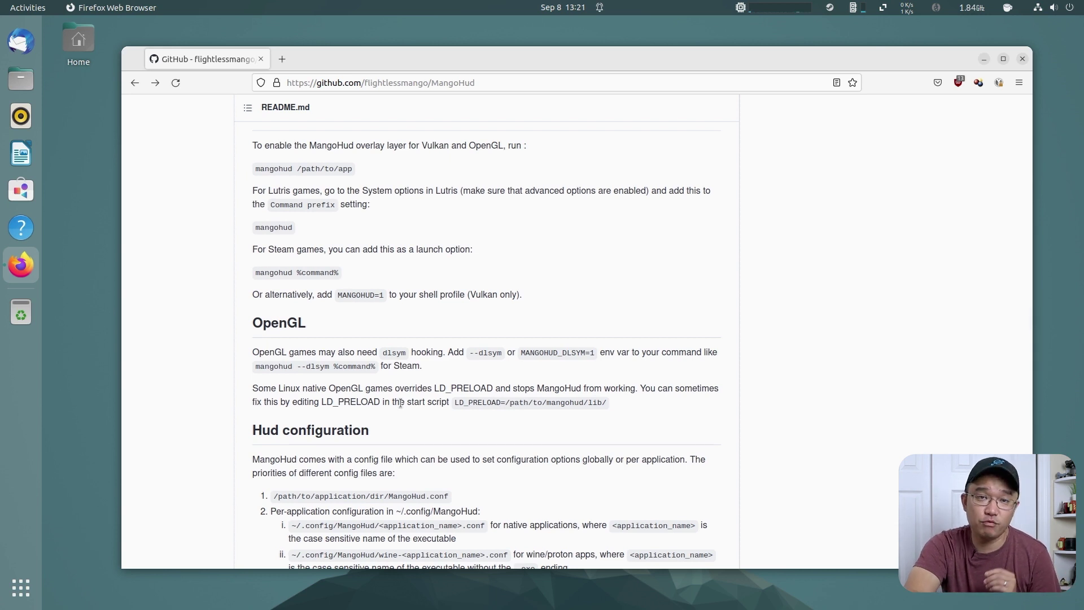
scroll(404, 399, "up", 20)
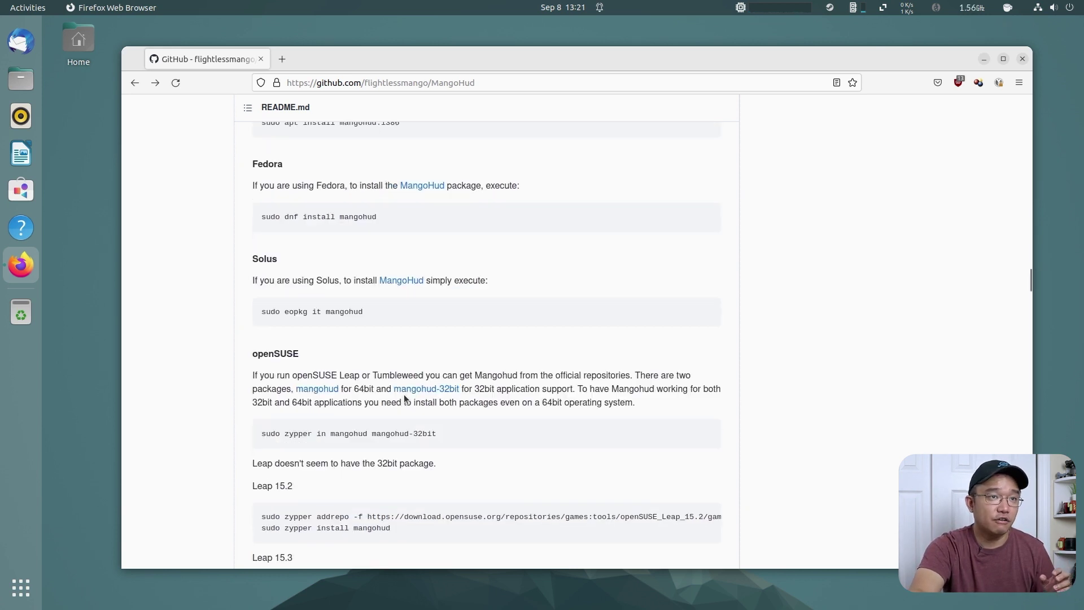
scroll(402, 394, "up", 15)
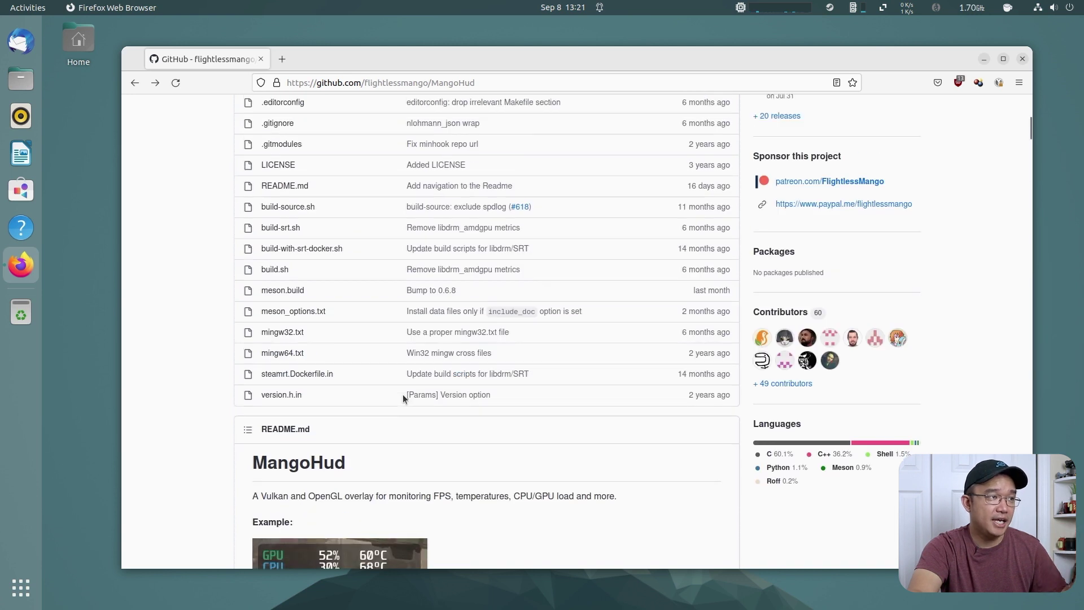
scroll(647, 320, "down", 3)
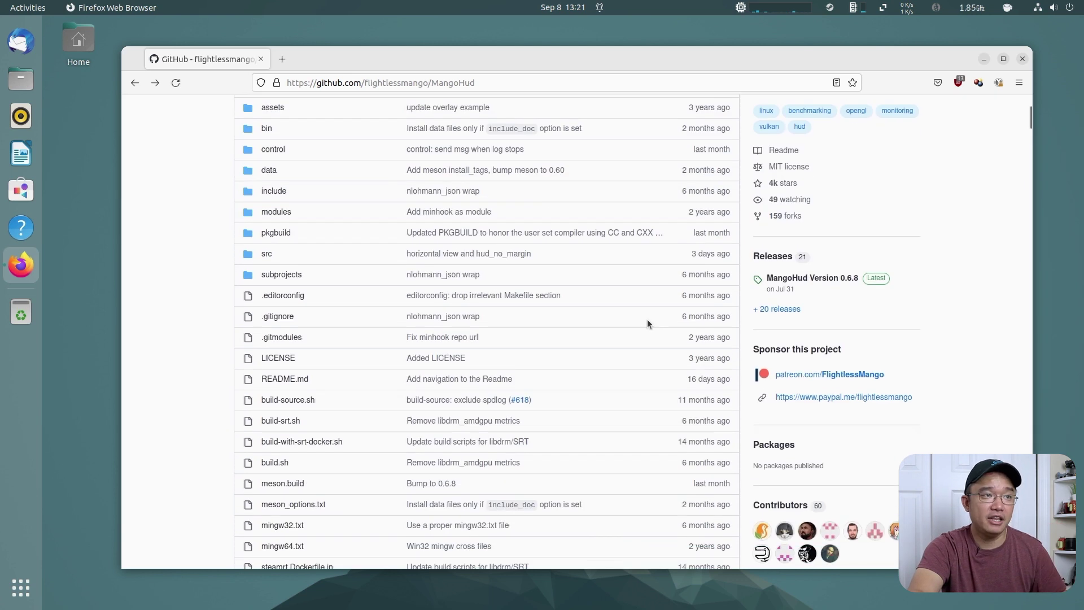
Step: Download the MangoHud-0.6.8.r0.gefdcc6d.tar.gz archive from the Releases page
left_click(782, 257)
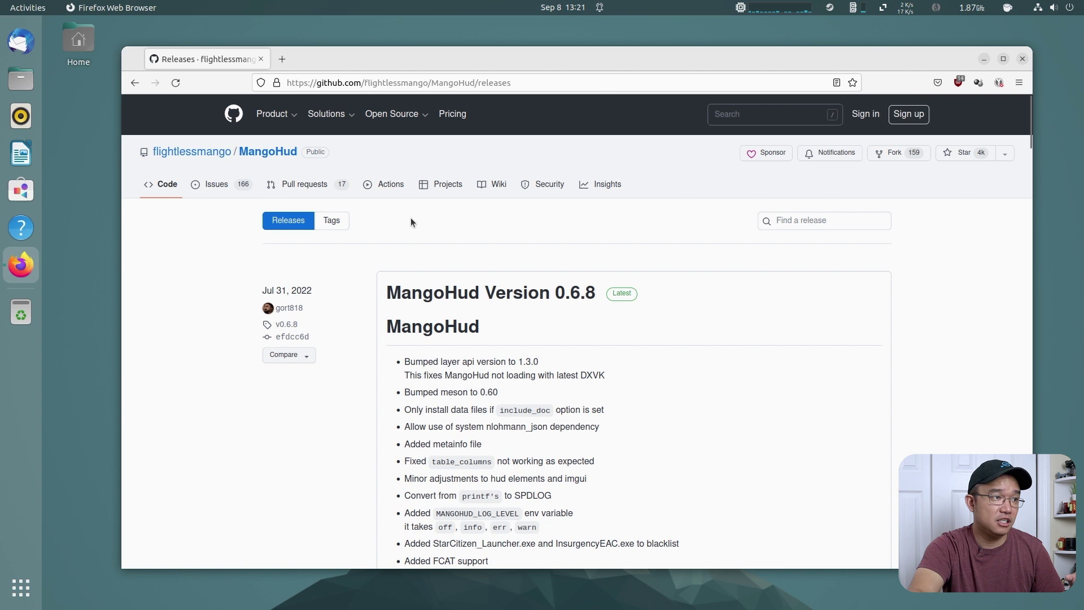
scroll(547, 123, "down", 5)
scroll(536, 349, "down", 7)
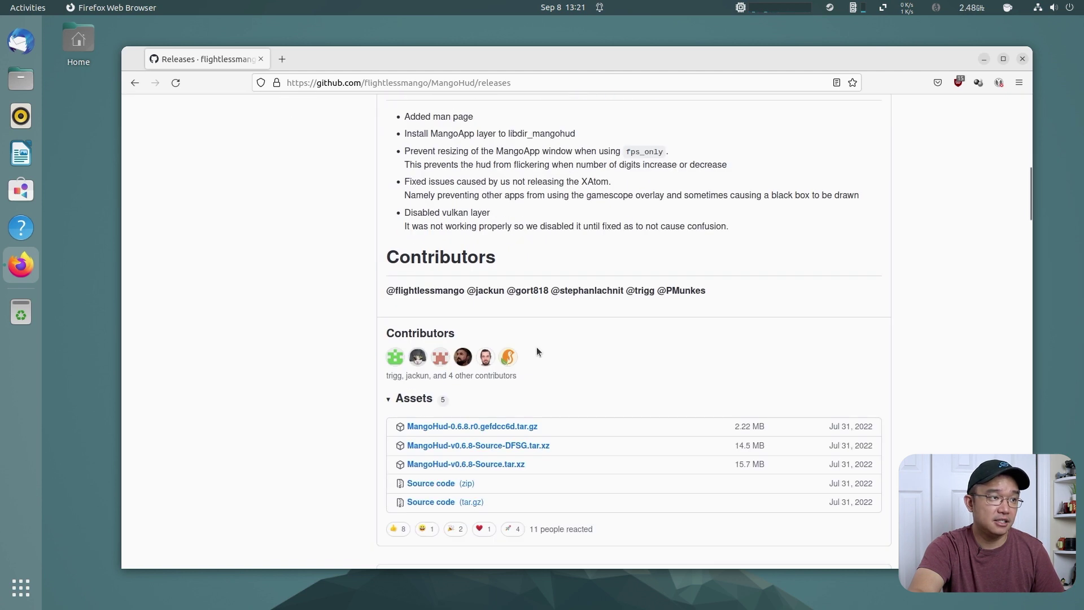
left_click(498, 428)
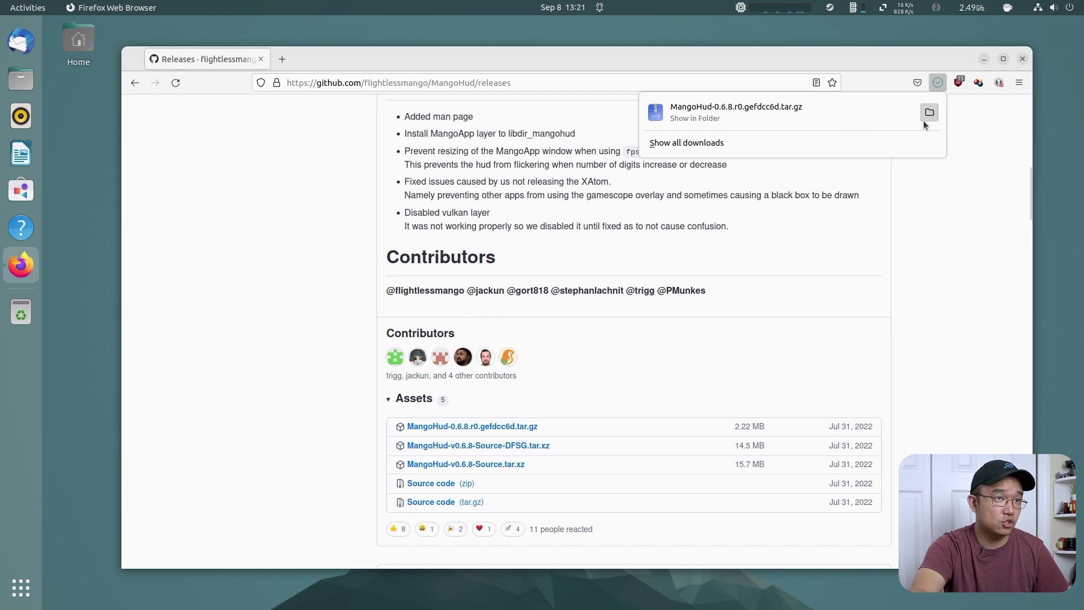
Step: Show the downloaded archive in Downloads and bring up the folder's context menu
left_click(930, 112)
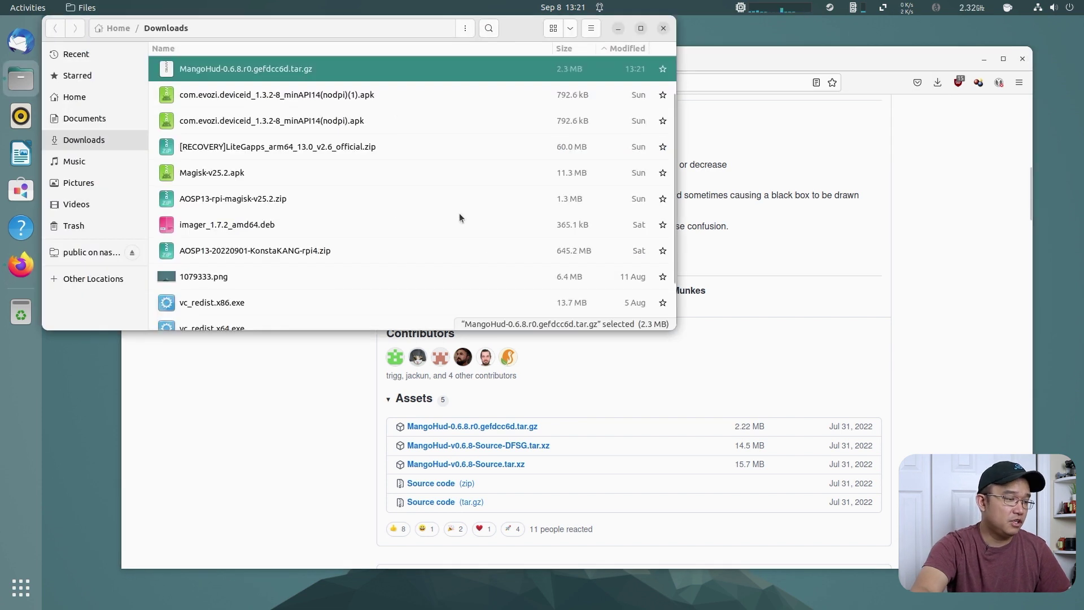
right_click(459, 215)
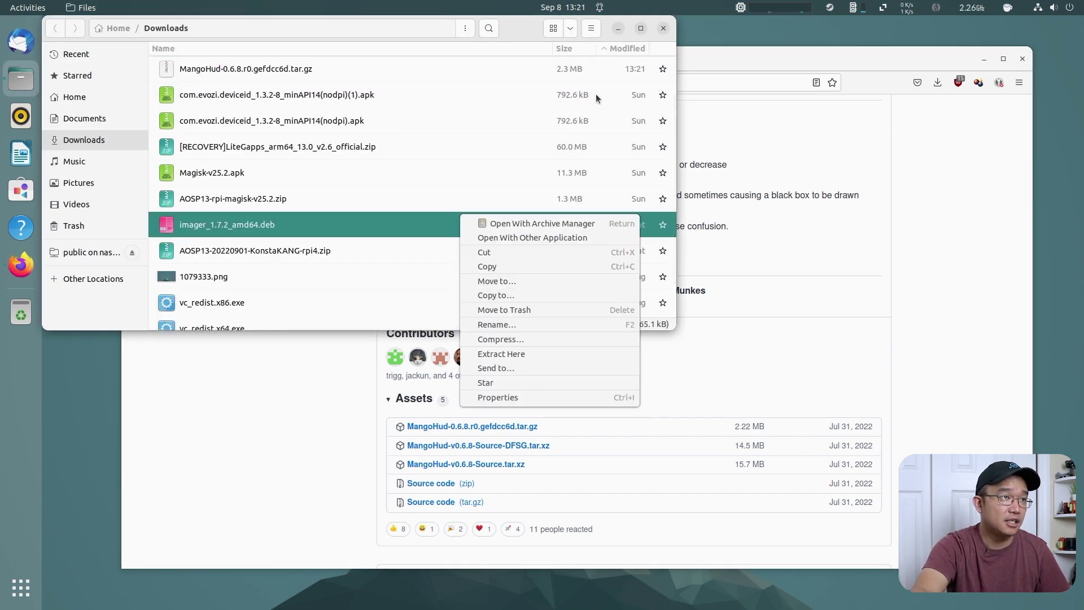
left_click(552, 31)
left_click(552, 30)
right_click(567, 183)
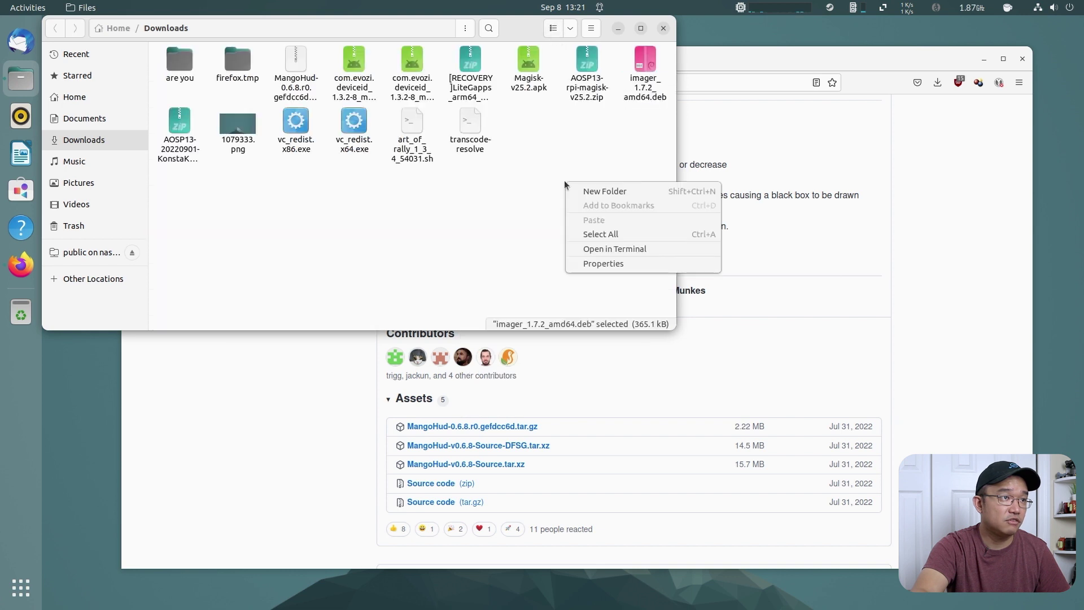
Step: Open a terminal in Downloads and extract the MangoHud archive with tar zxvf
left_click(613, 247)
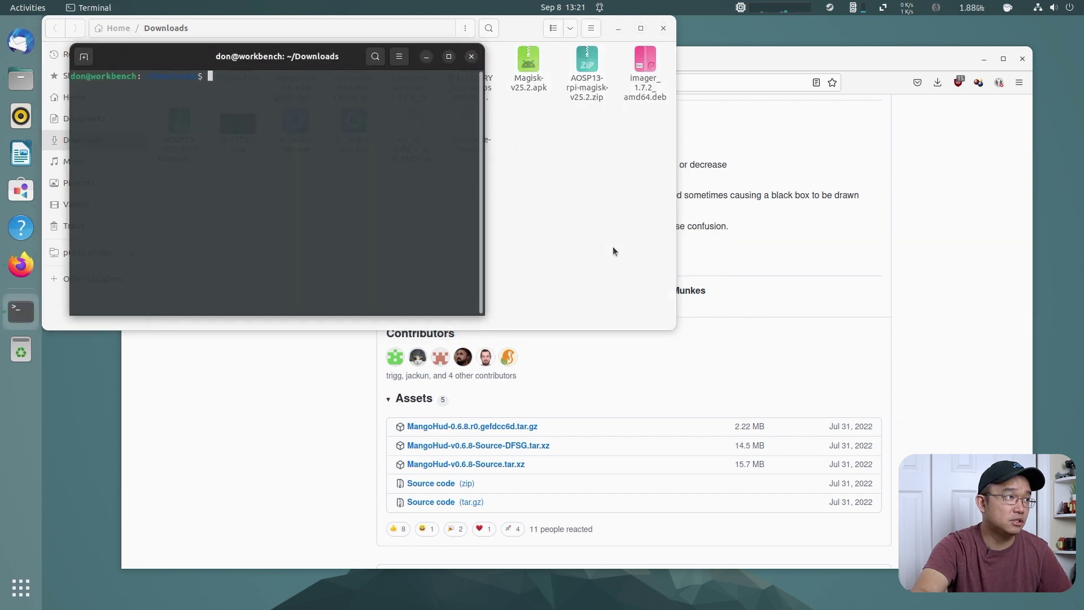
type("ls")
key("Return")
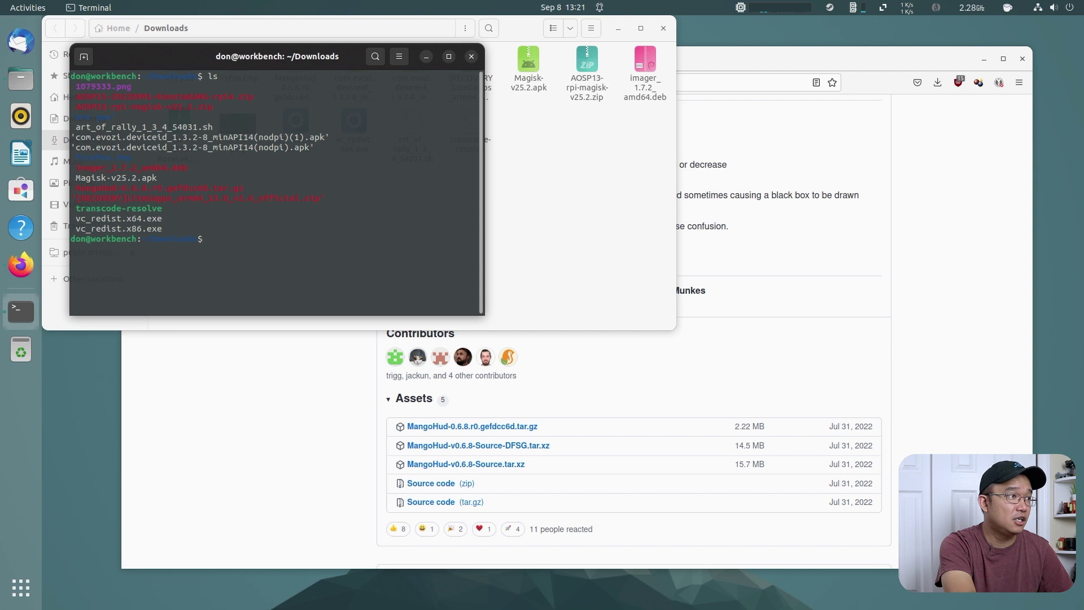
type("t")
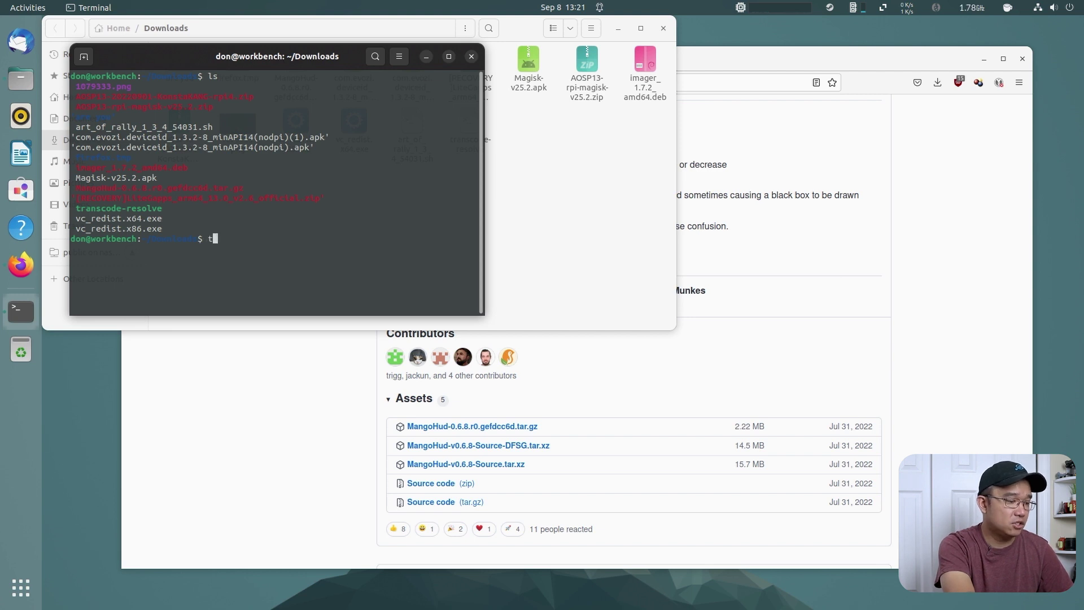
type("ar zxvf ")
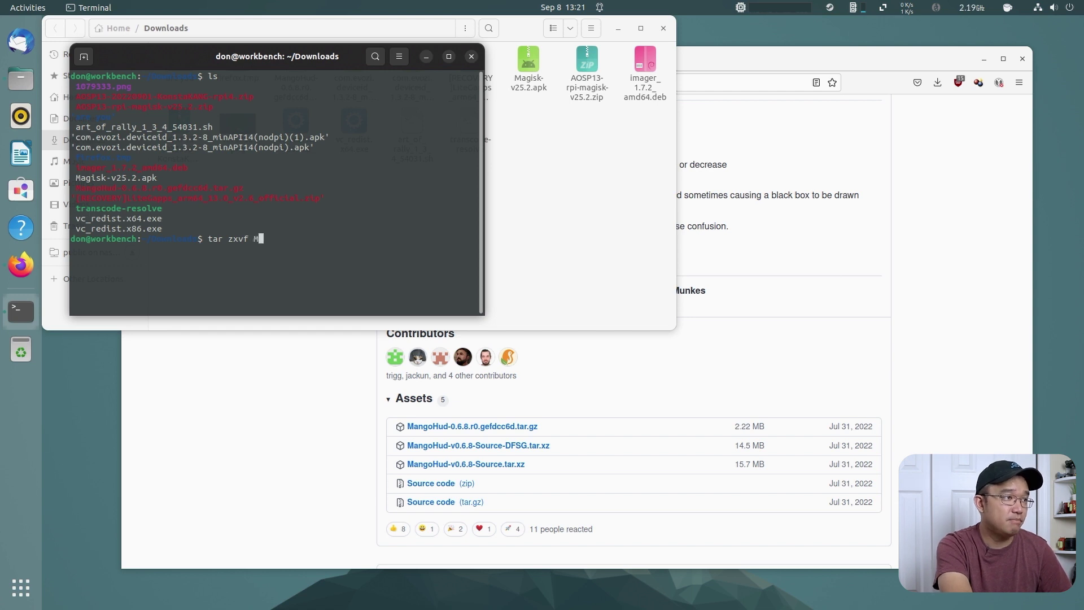
type("M")
key("Tab")
key("Return")
Step: Enter the extracted MangoHud folder and list its contents
type("cd Ma")
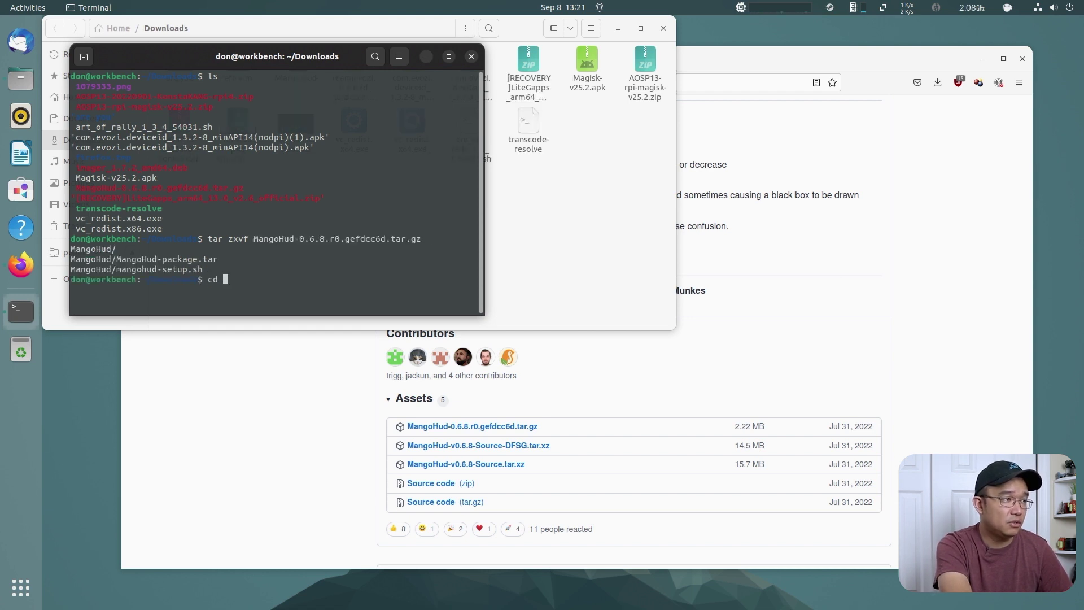
key("Tab")
key("Return")
type("ls")
key("Return")
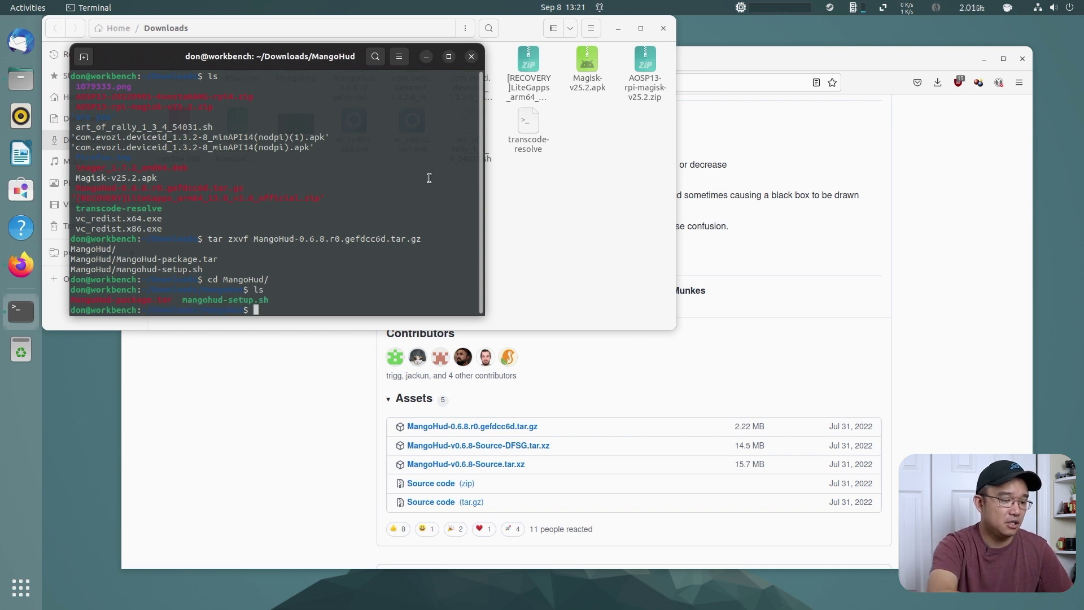
Step: Run ./mangohud-setup.sh install with sudo rights until it reports MangoHud Installed
type("./")
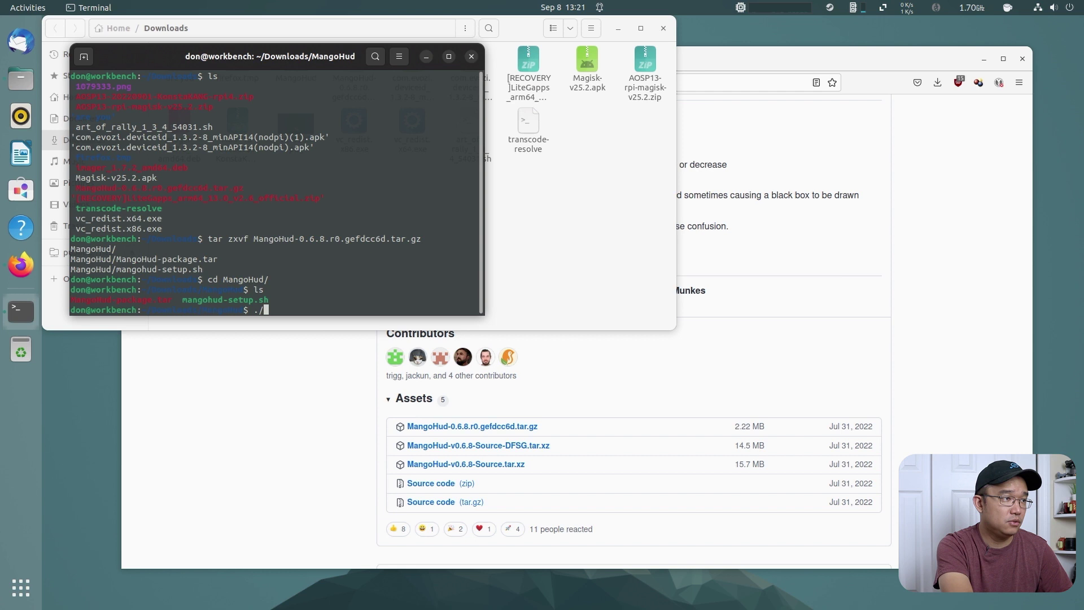
type("m")
key("Tab")
type("install")
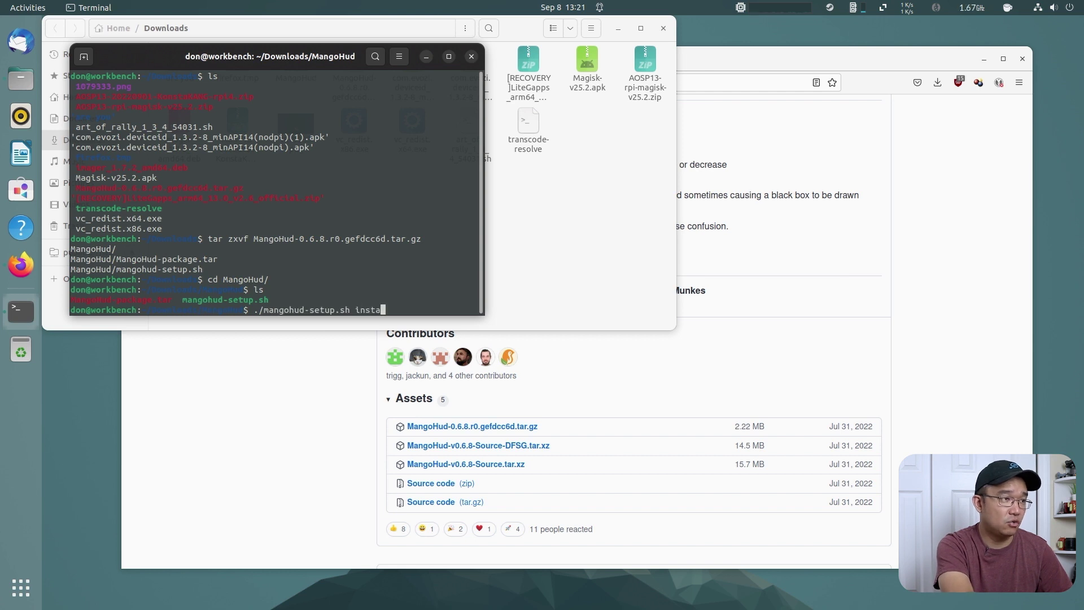
key("Return")
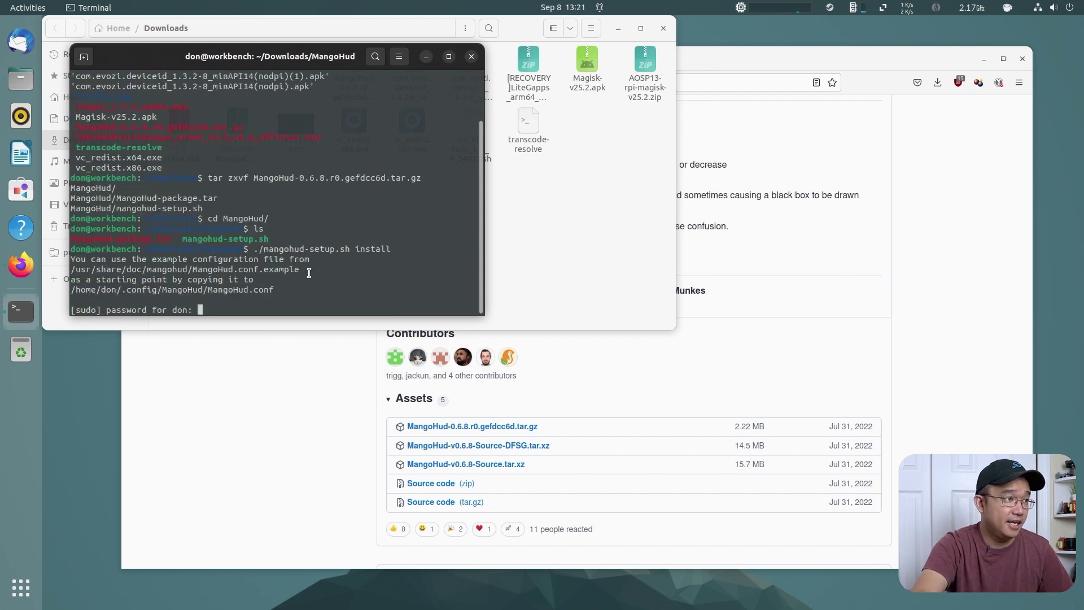
key("Return")
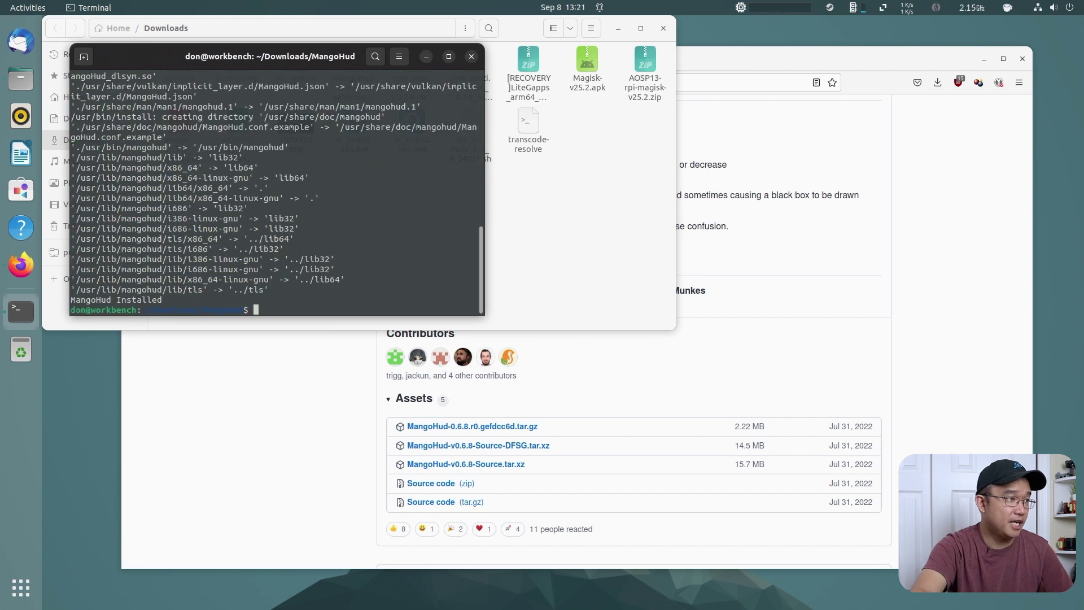
left_click_drag(324, 73, 394, 195)
Step: Run mangohud to test the install, then enlarge the terminal window
type("mango")
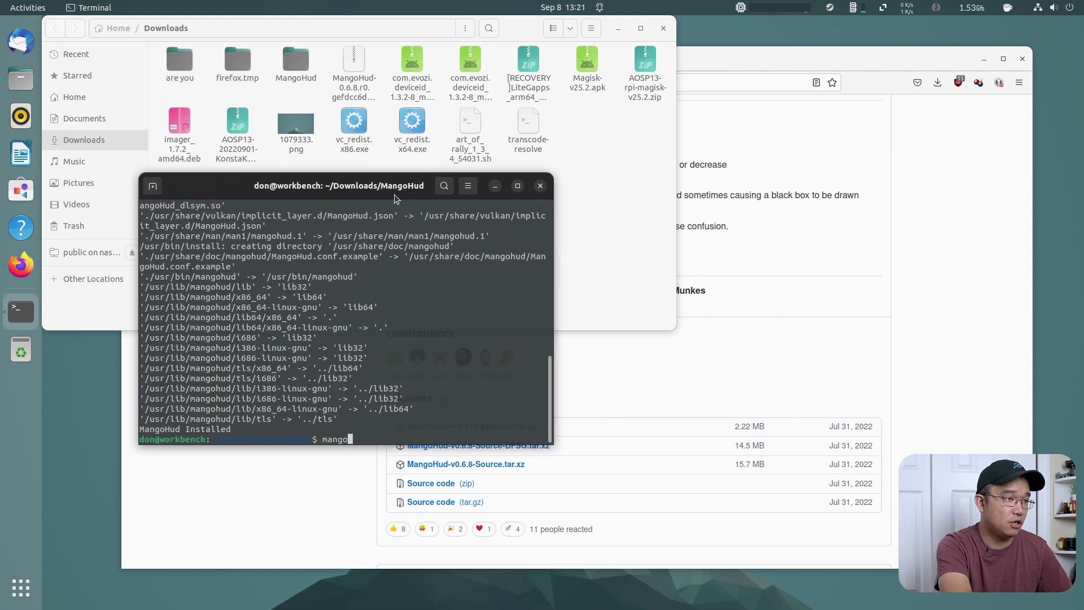
type("hud")
key("Return")
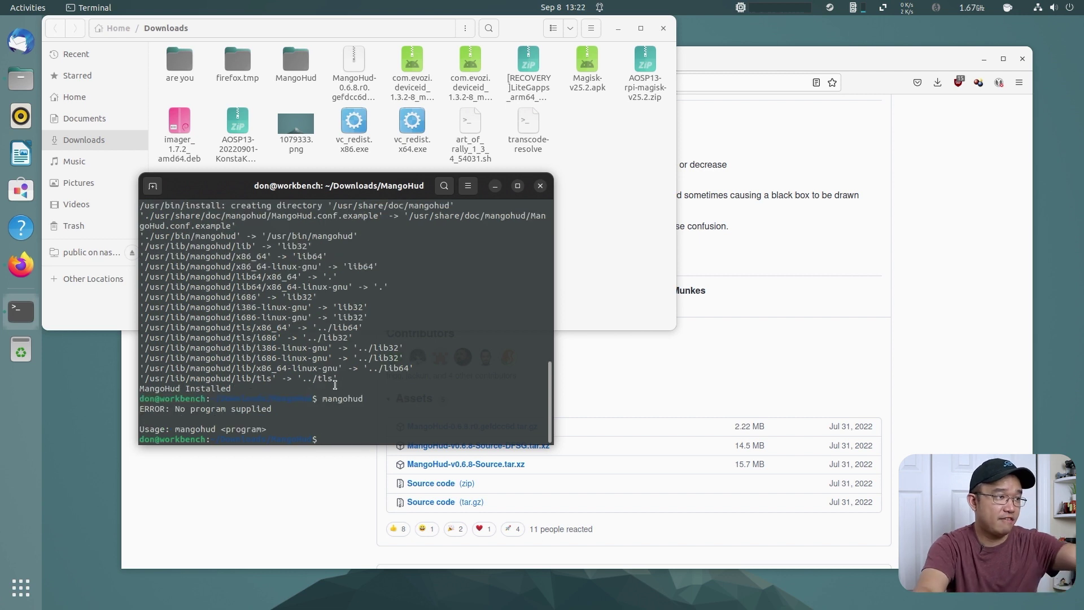
left_click_drag(327, 408, 257, 379)
left_click(330, 408)
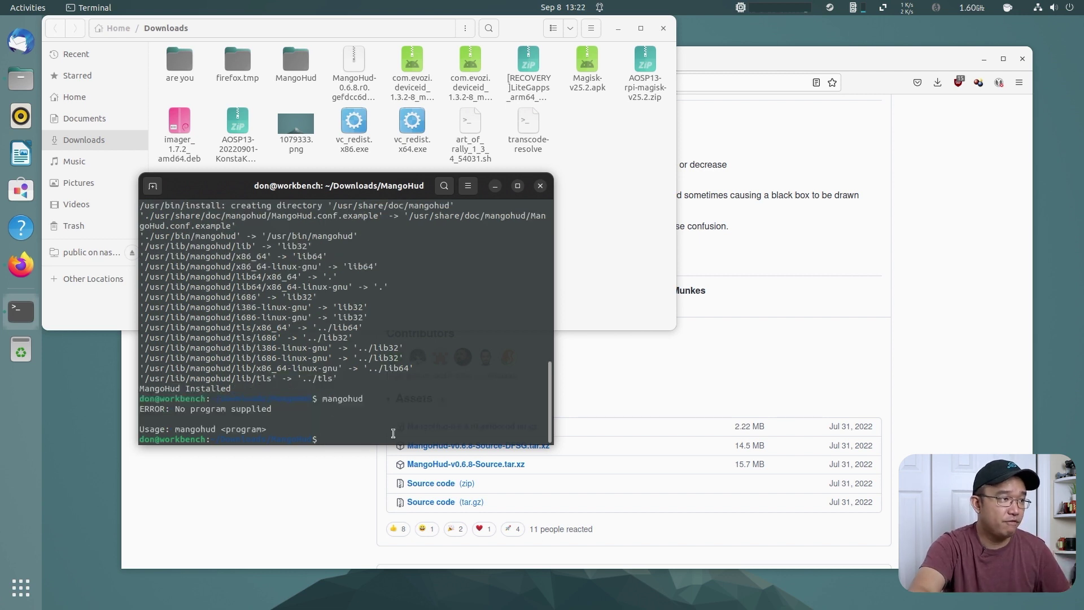
left_click_drag(358, 425, 258, 389)
left_click(258, 388)
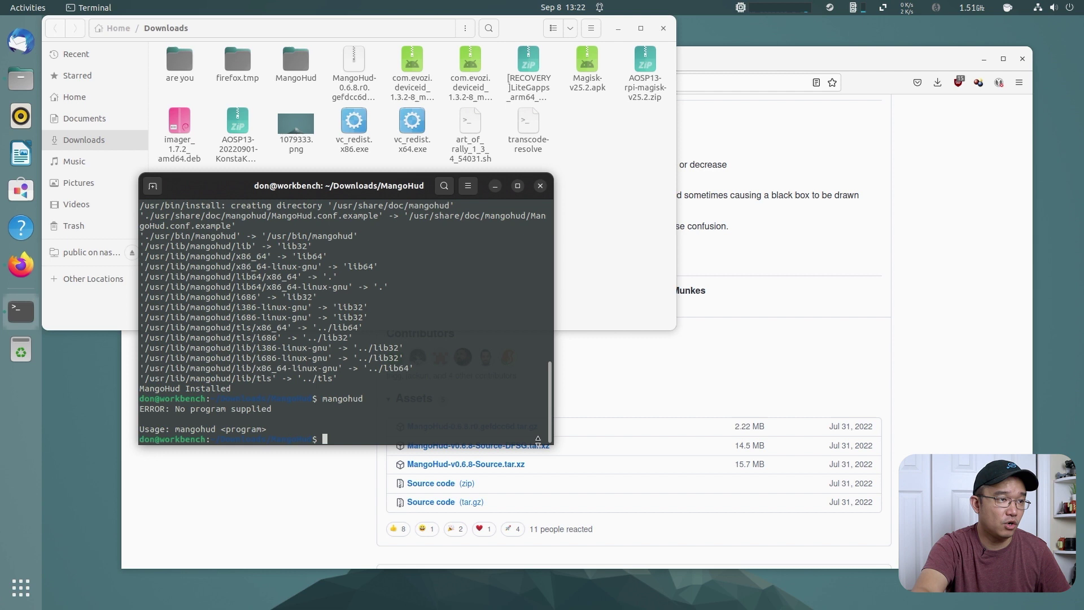
left_click_drag(554, 445, 605, 496)
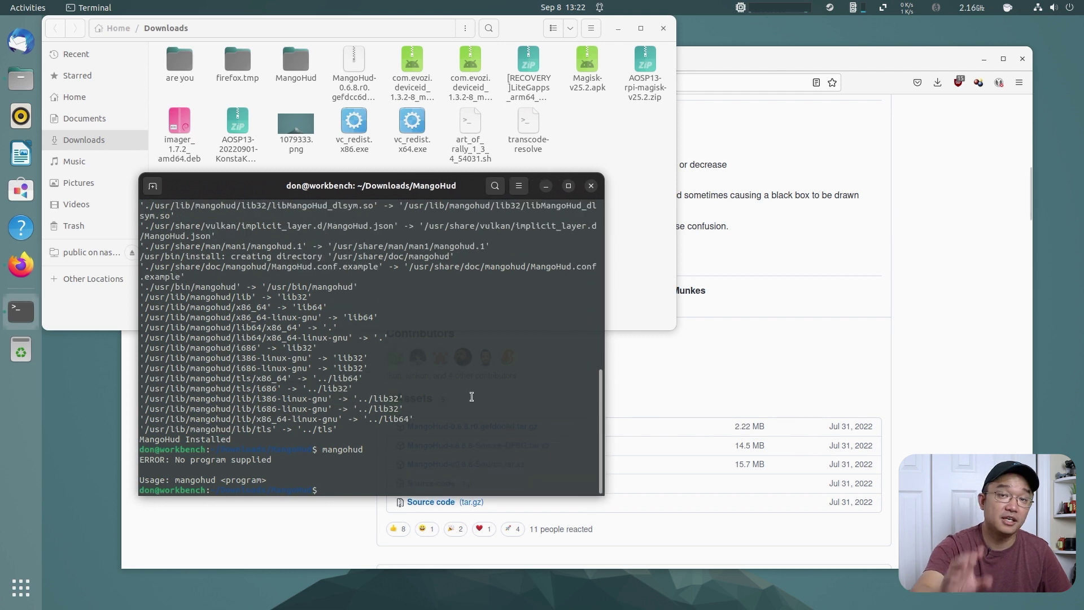
Step: Install GOverlay with 'sudo apt install goverlay', confirming with y
type("sudo ")
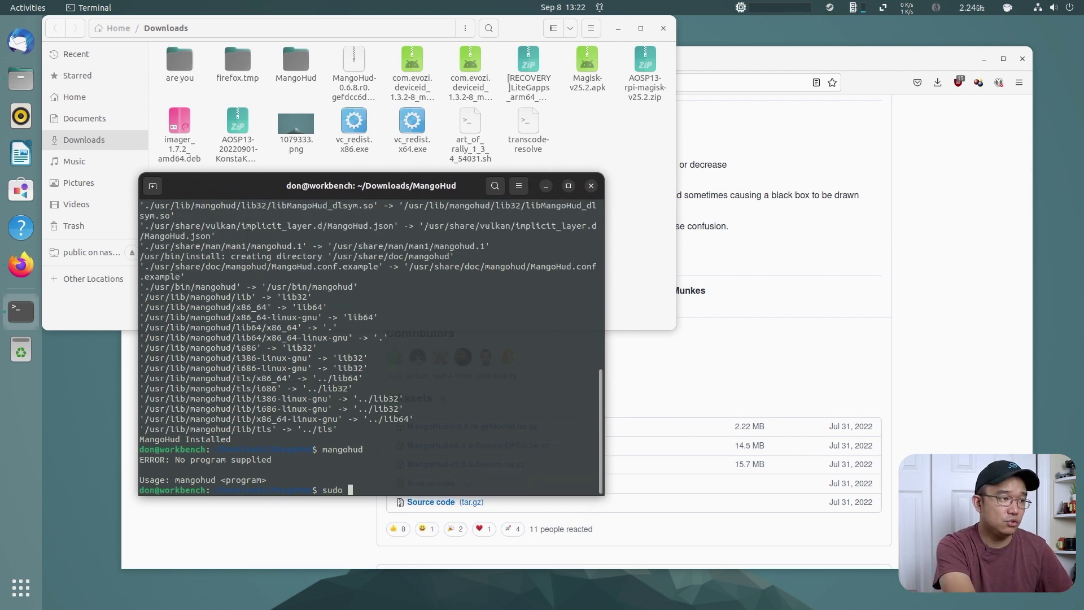
type("apt install g")
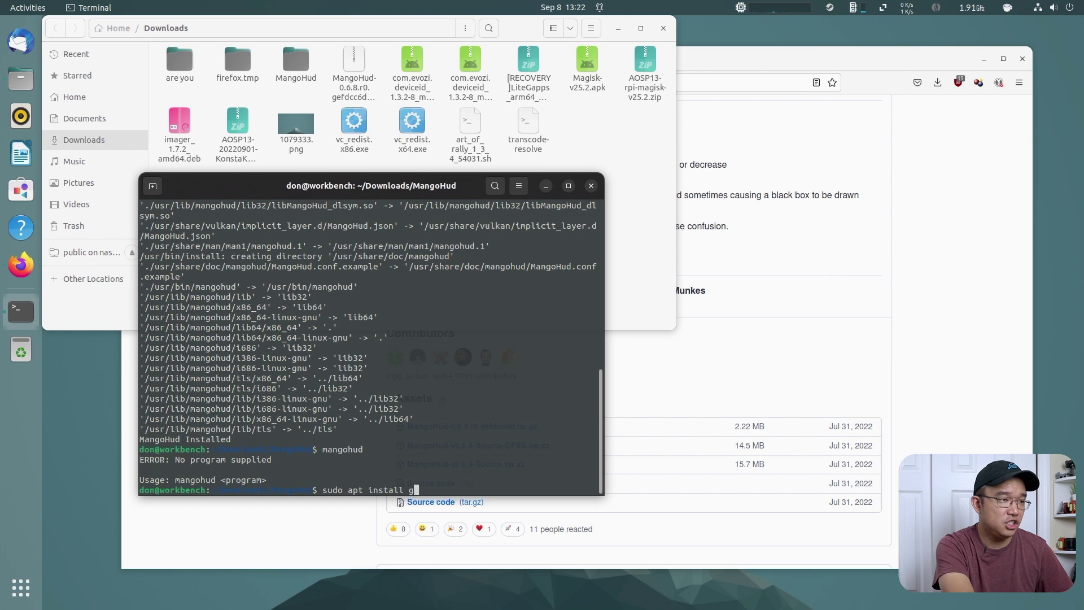
type("overlay")
key("Return")
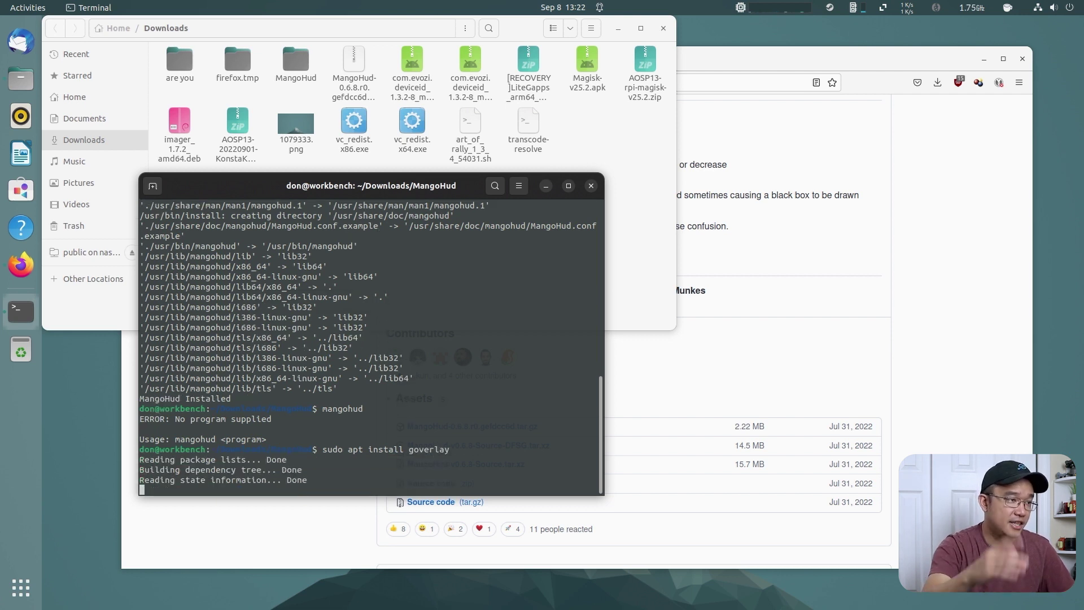
type("y")
key("Return")
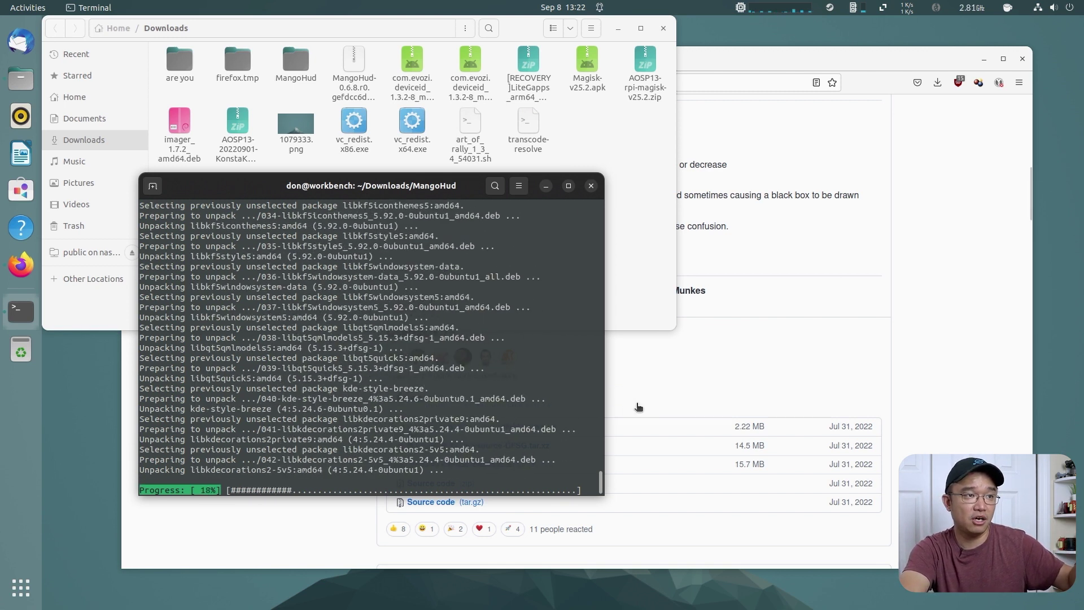
left_click(669, 411)
Step: Open the MangoHud repository main page, then switch back to the installing terminal
key("Home")
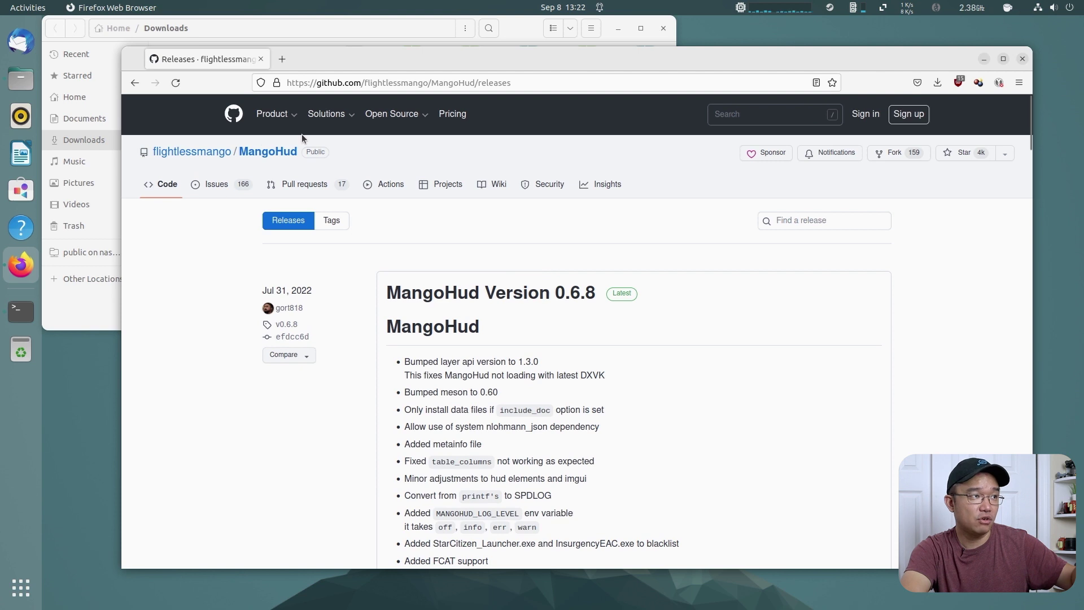
left_click(266, 151)
left_click_drag(551, 52, 798, 84)
key("alt+Tab")
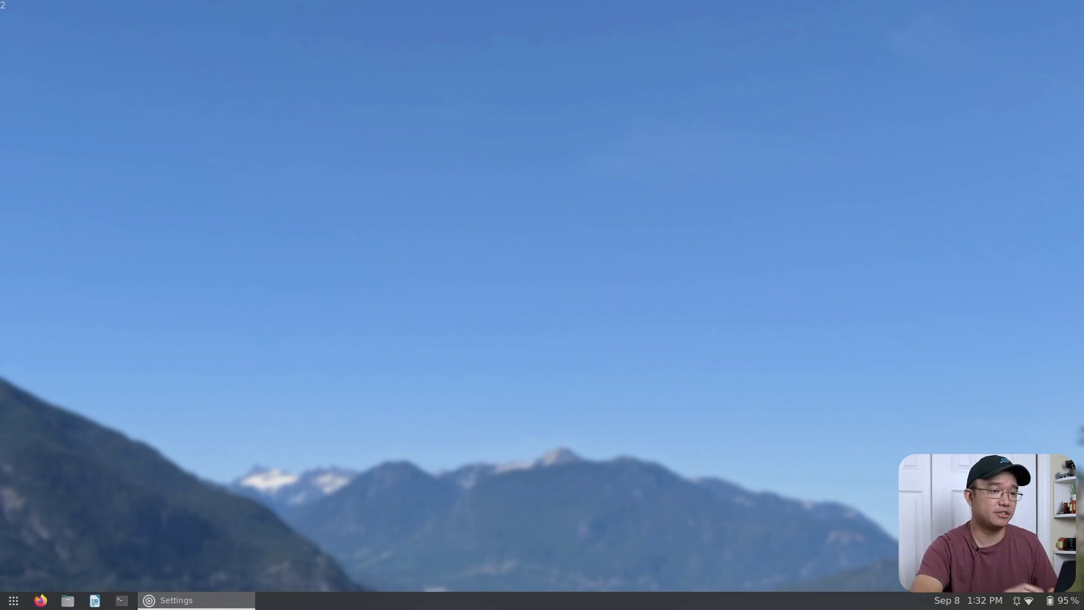
Step: Launch GOverlay 0.7.1 from Activities and move its window to the screen centre
key("super")
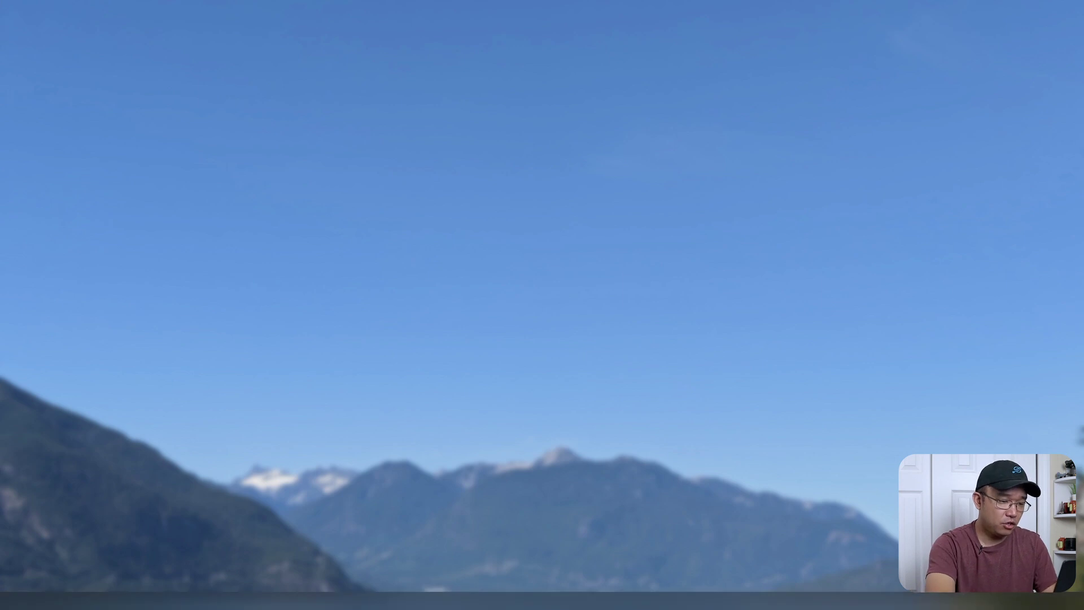
key("super")
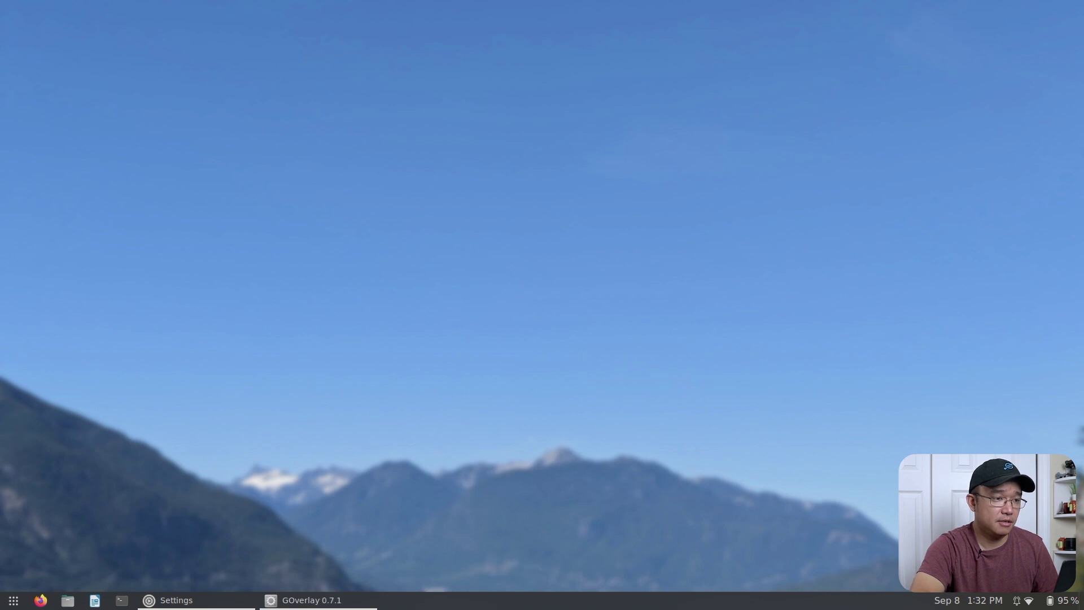
left_click_drag(111, 114, 387, 111)
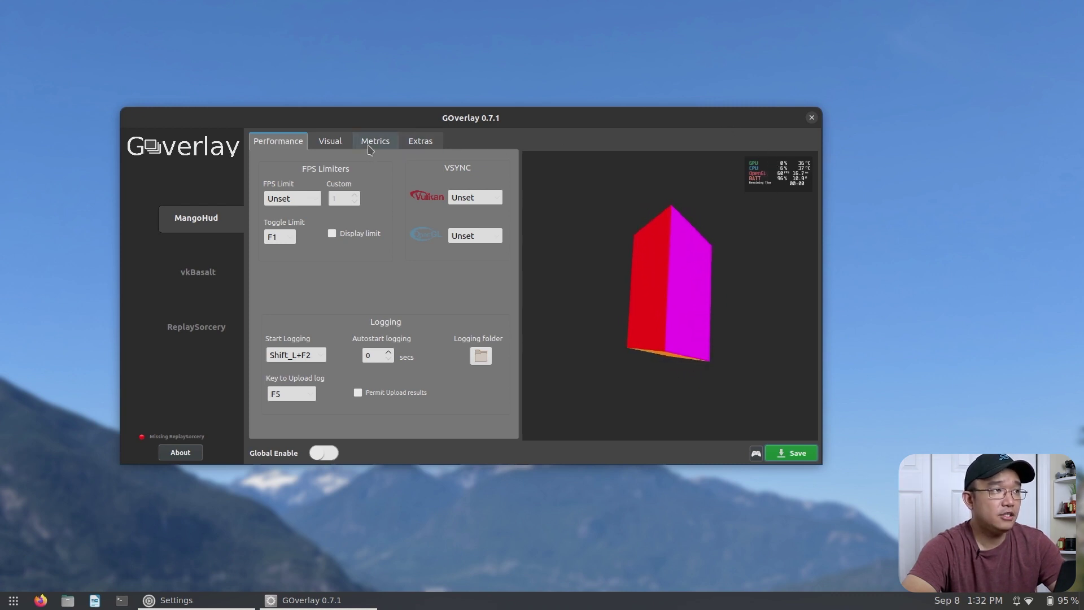
Step: Look through the Visual, Metrics and Extras tabs, ending on the GPU/CPU Metrics tab
left_click(325, 148)
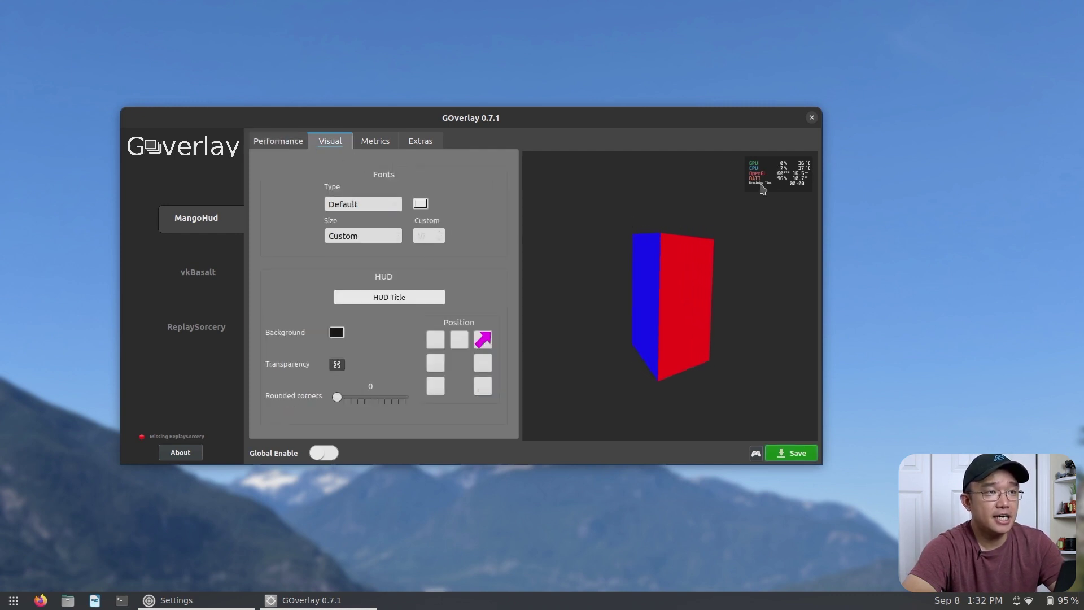
left_click(357, 140)
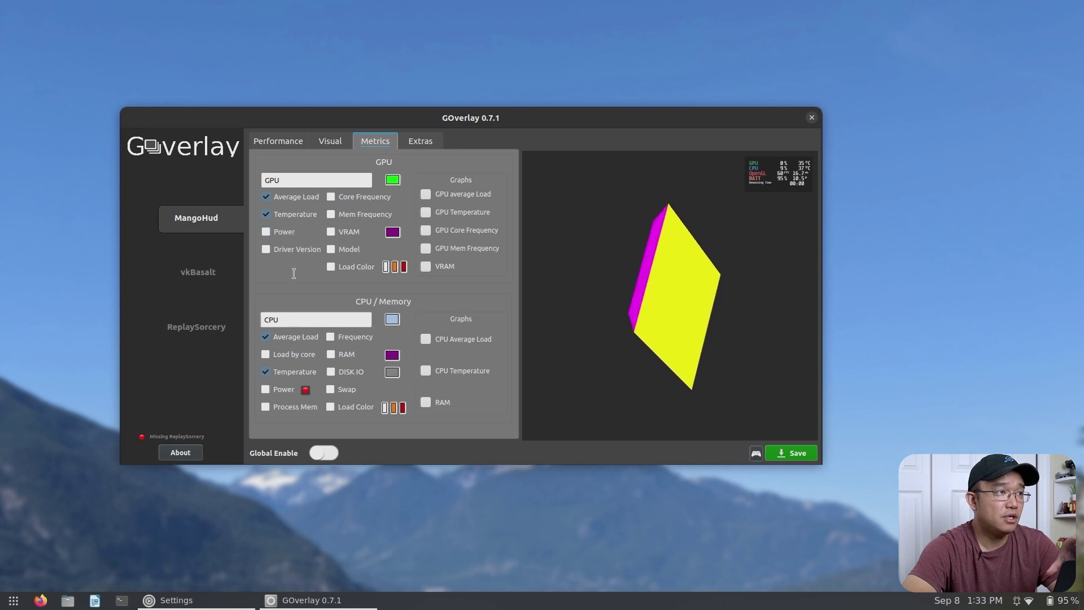
left_click(427, 145)
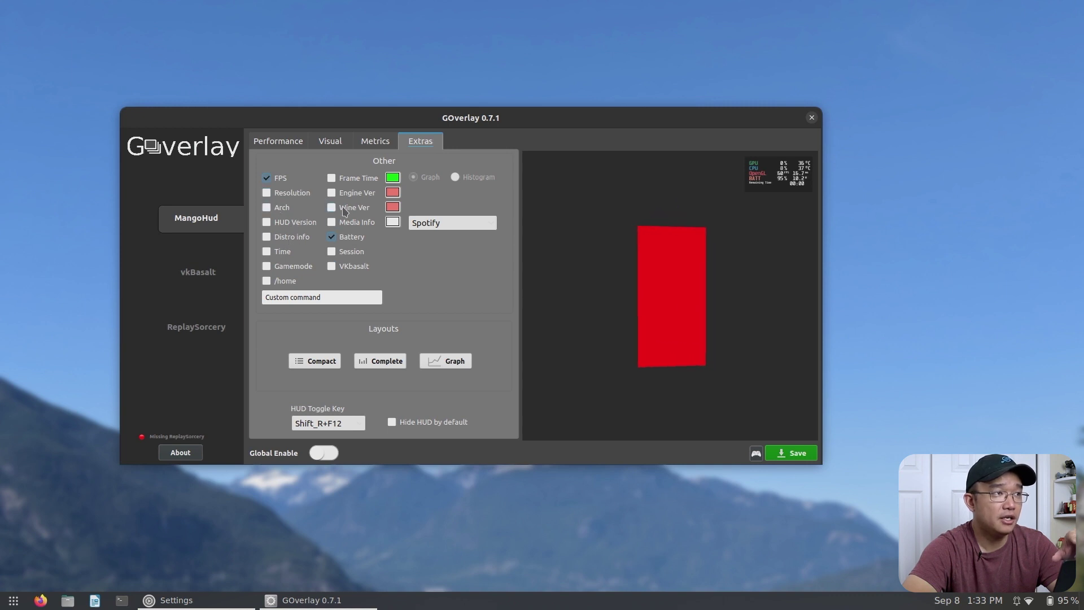
left_click(376, 144)
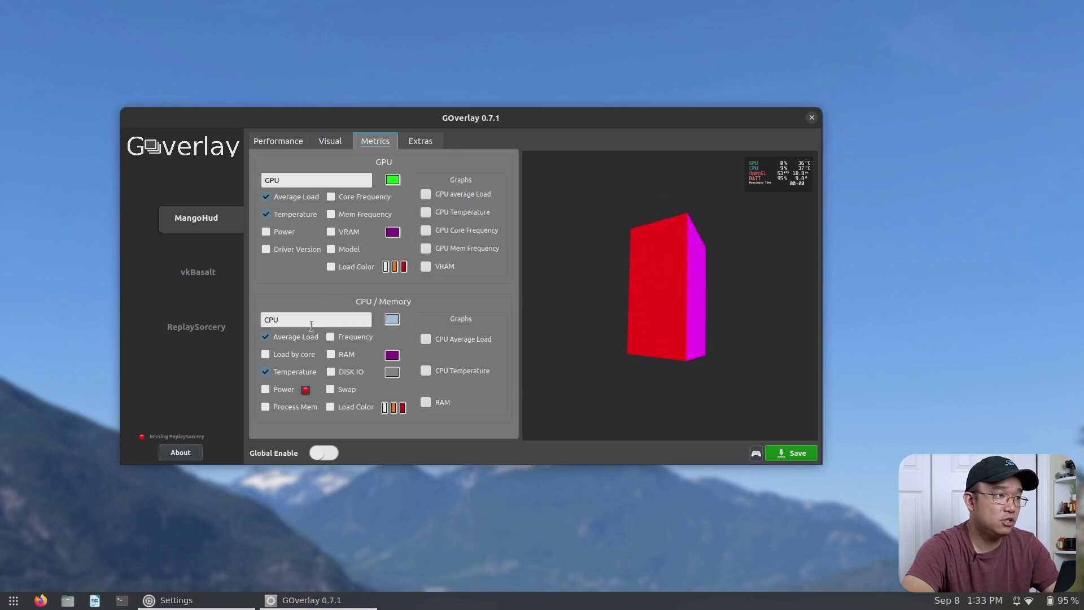
Step: Enable GPU Core Frequency, check the Extras tab, and save the MangoHud configuration
left_click(333, 199)
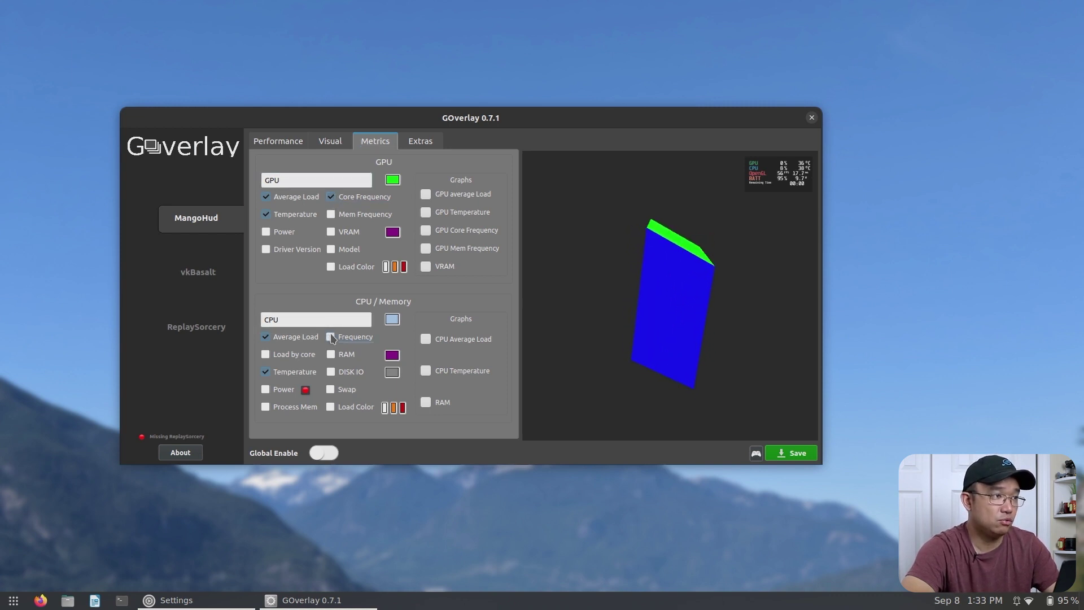
left_click(426, 144)
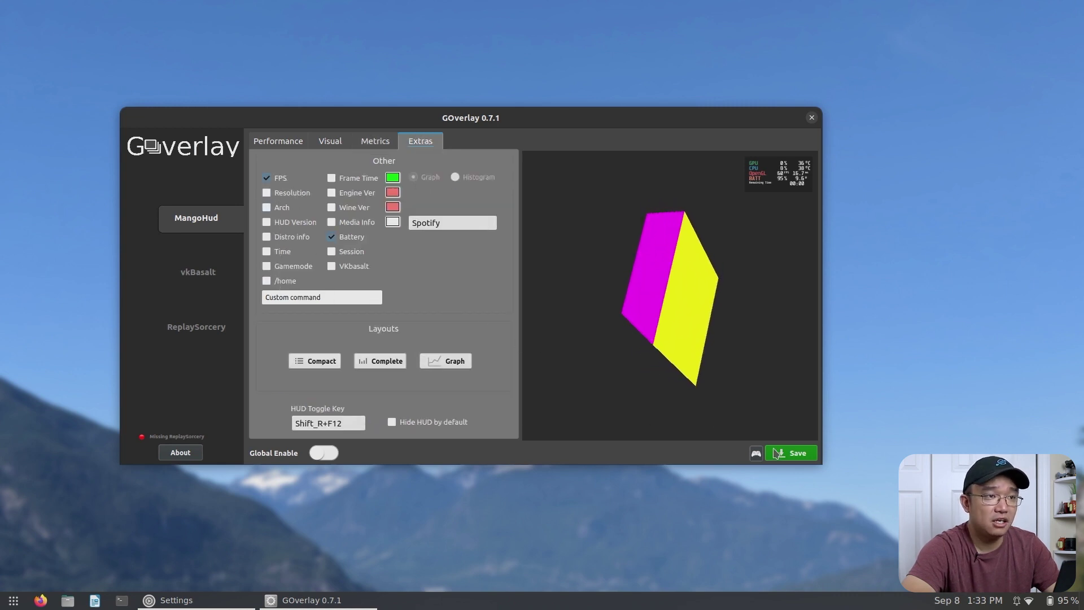
left_click(795, 457)
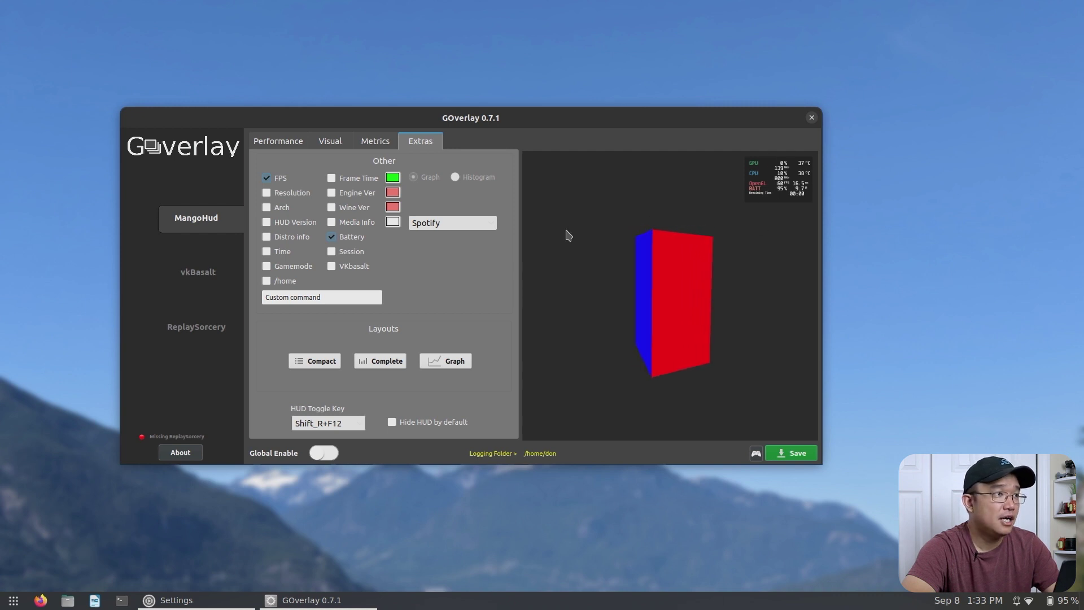
Step: Set the MangoHud font size to 24 (1080p) on the Visual tab and save it
left_click(331, 140)
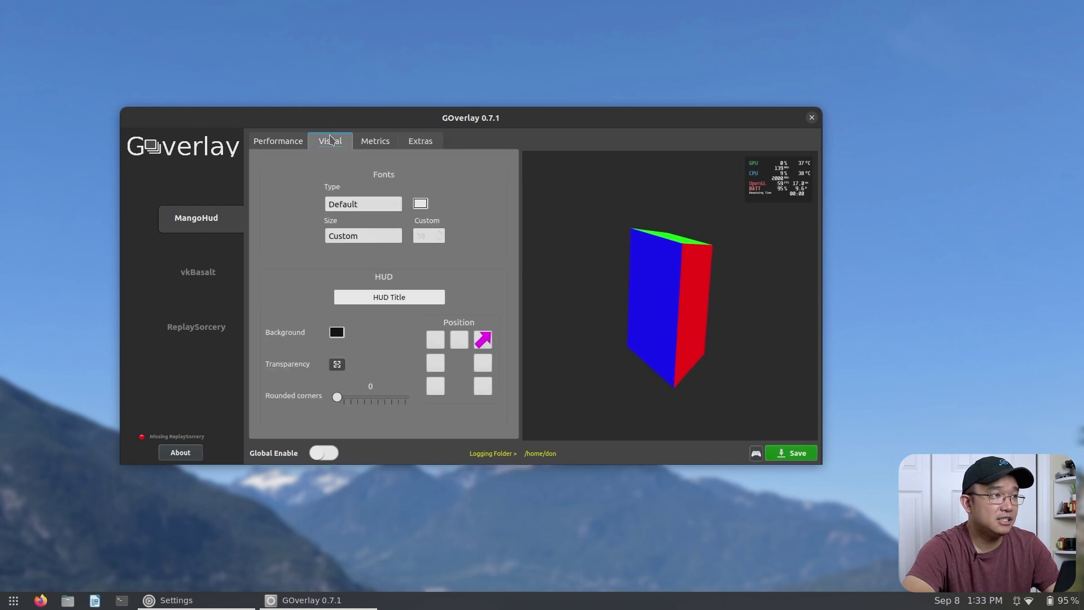
left_click(397, 241)
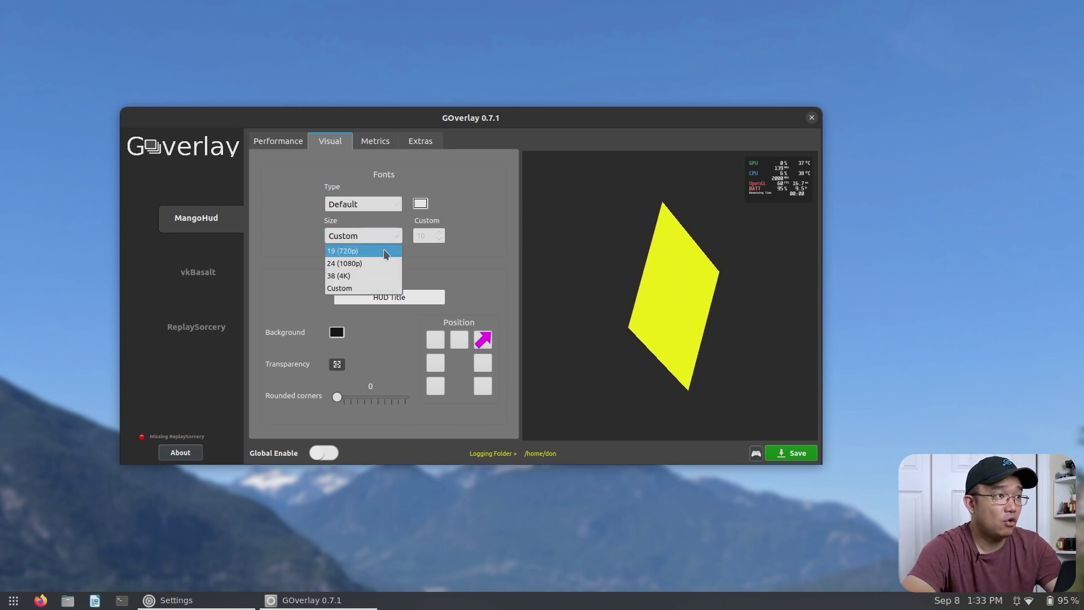
left_click(383, 263)
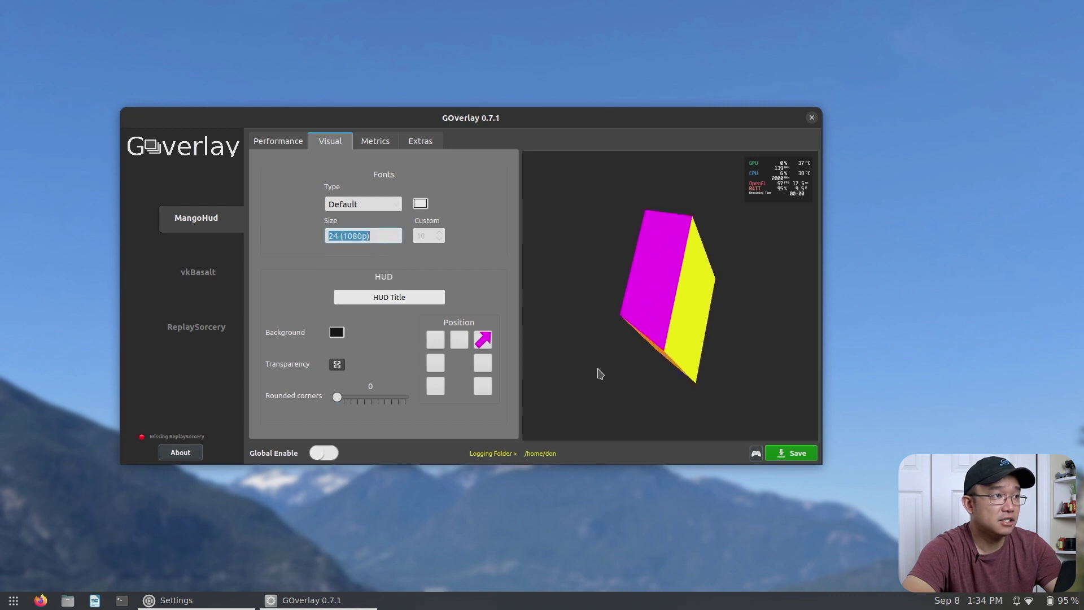
left_click(785, 454)
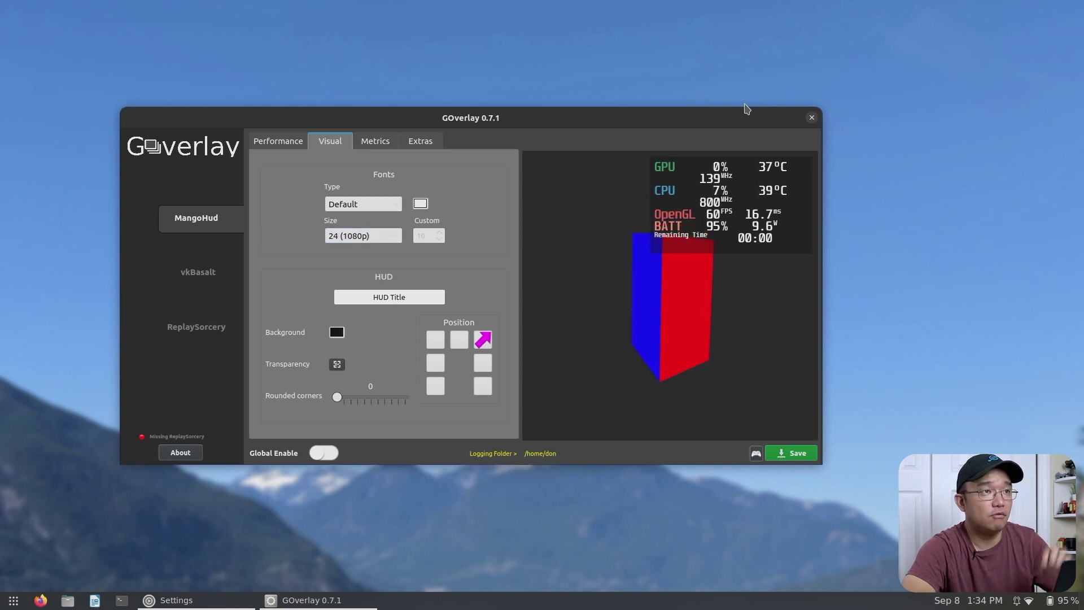
left_click_drag(697, 121, 761, 122)
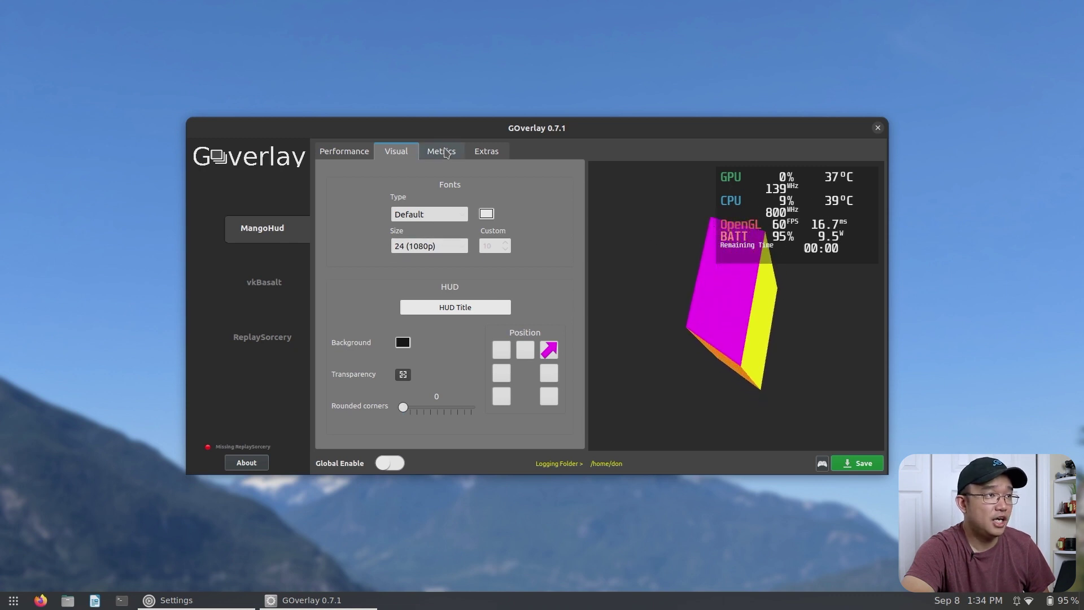
Step: Uncheck GPU Core Frequency in Metrics, save, and switch to the vkBasalt effects page
key("ctrl+Tab")
key("ctrl+Tab")
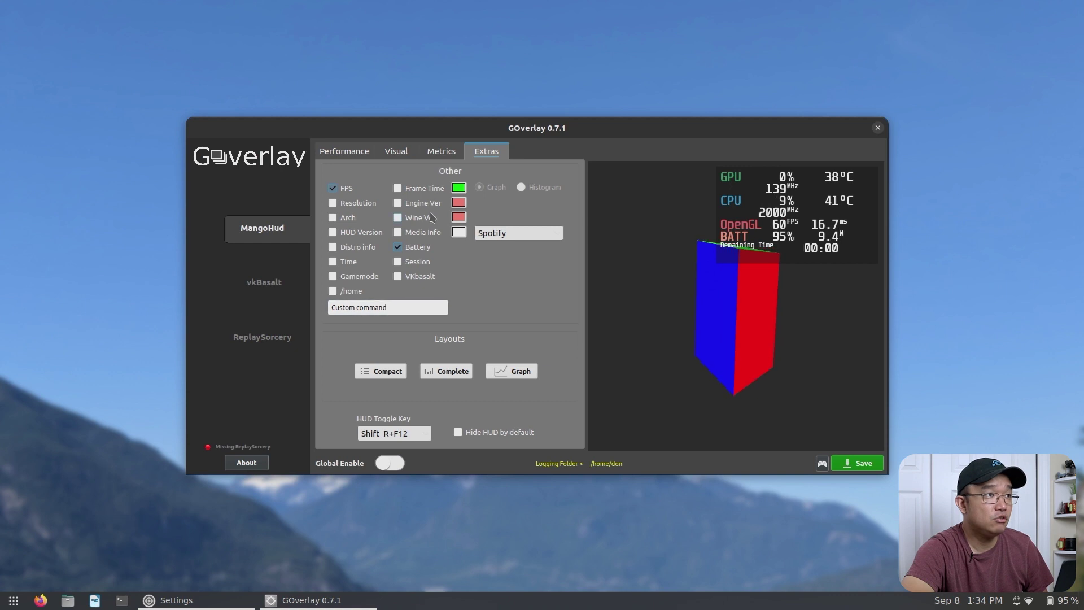
left_click(451, 157)
left_click(398, 207)
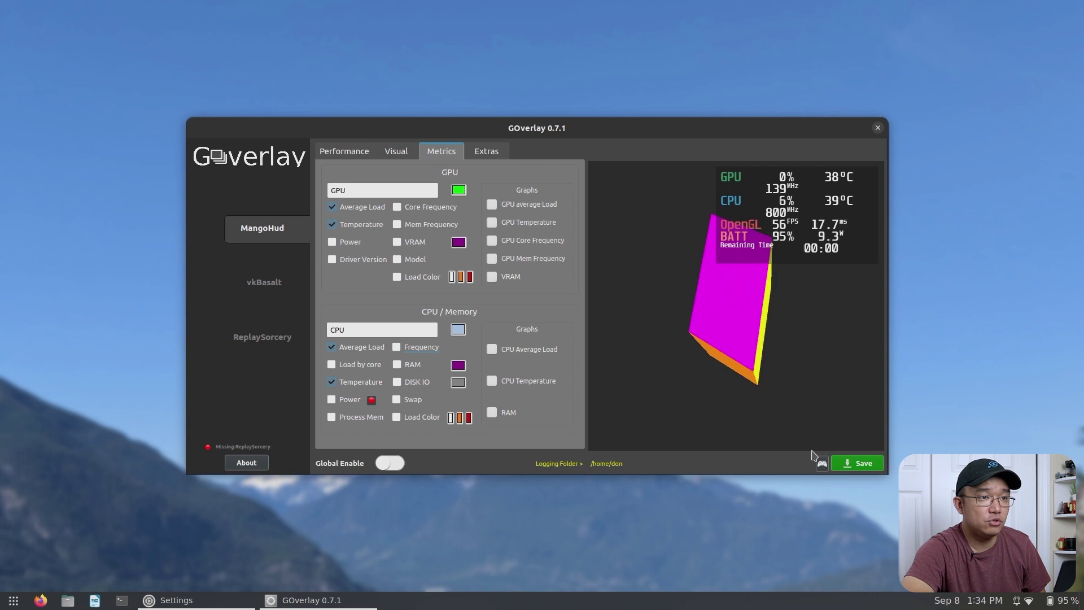
left_click(861, 467)
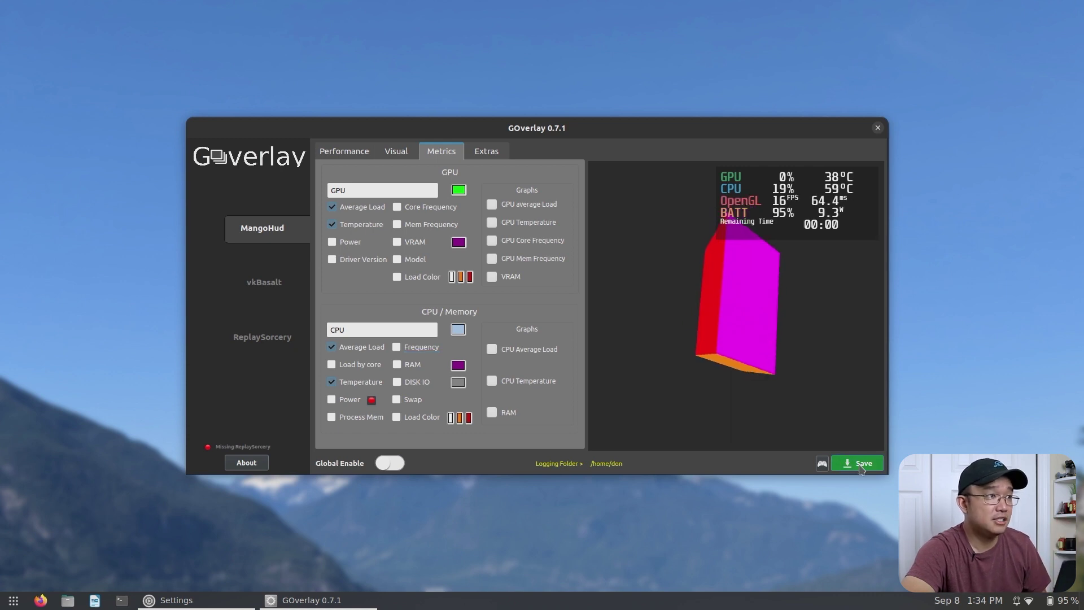
left_click(256, 287)
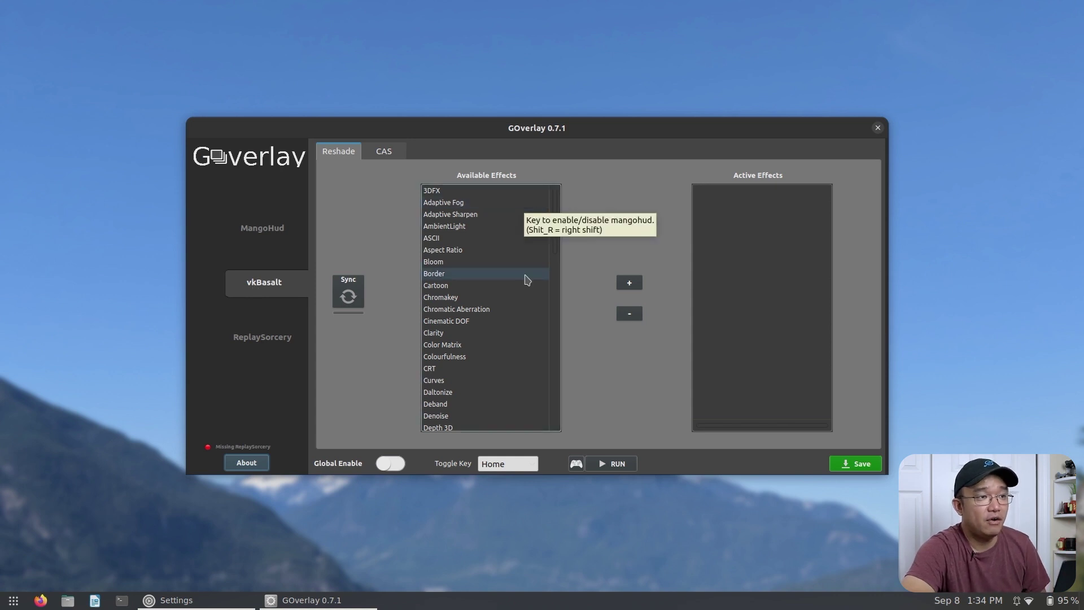
left_click(618, 466)
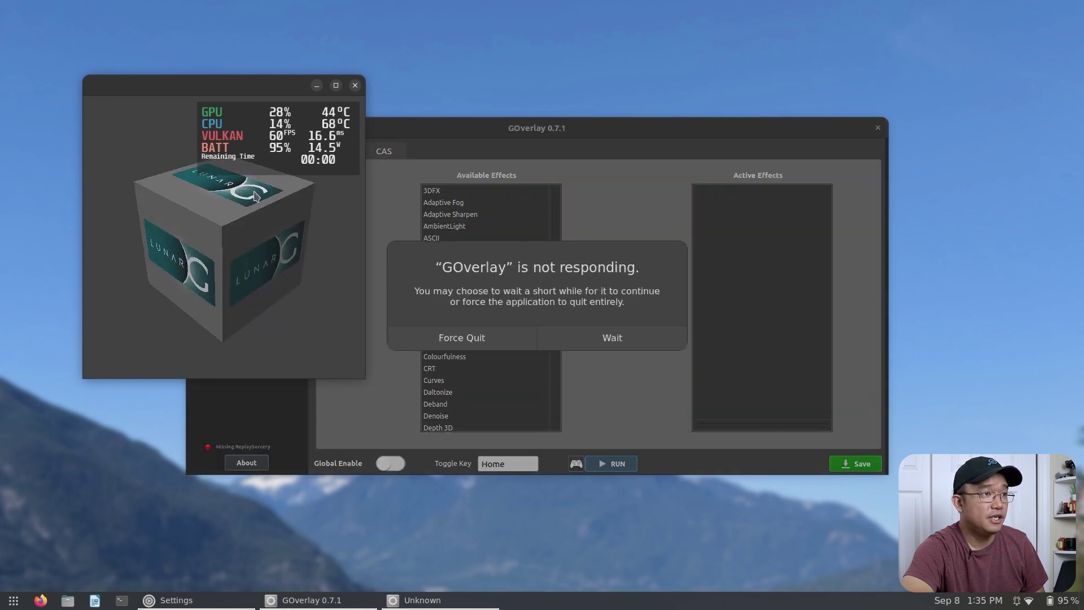
left_click(557, 337)
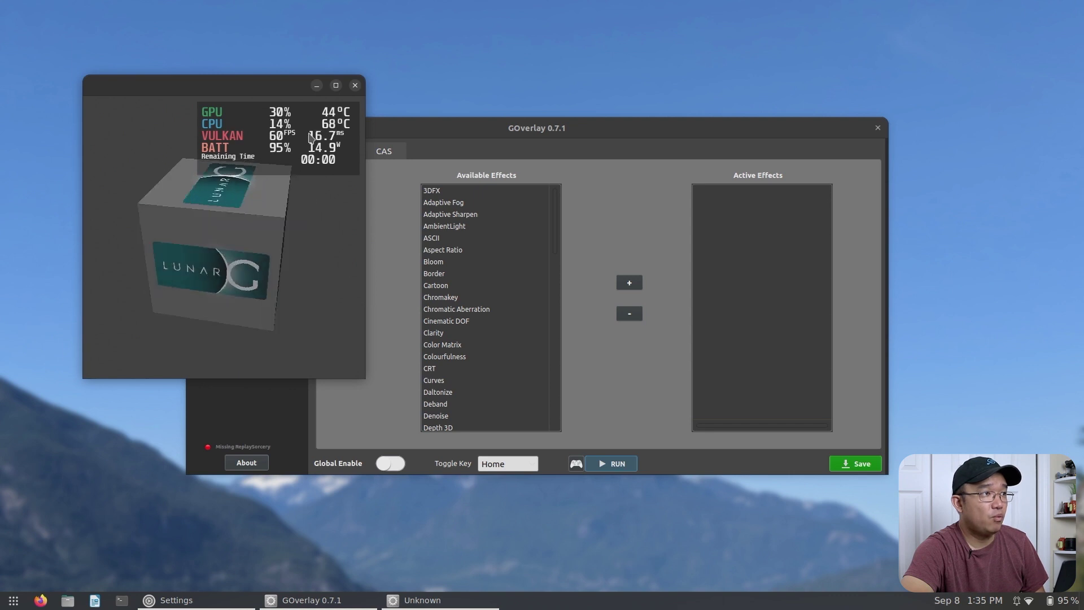
left_click(355, 85)
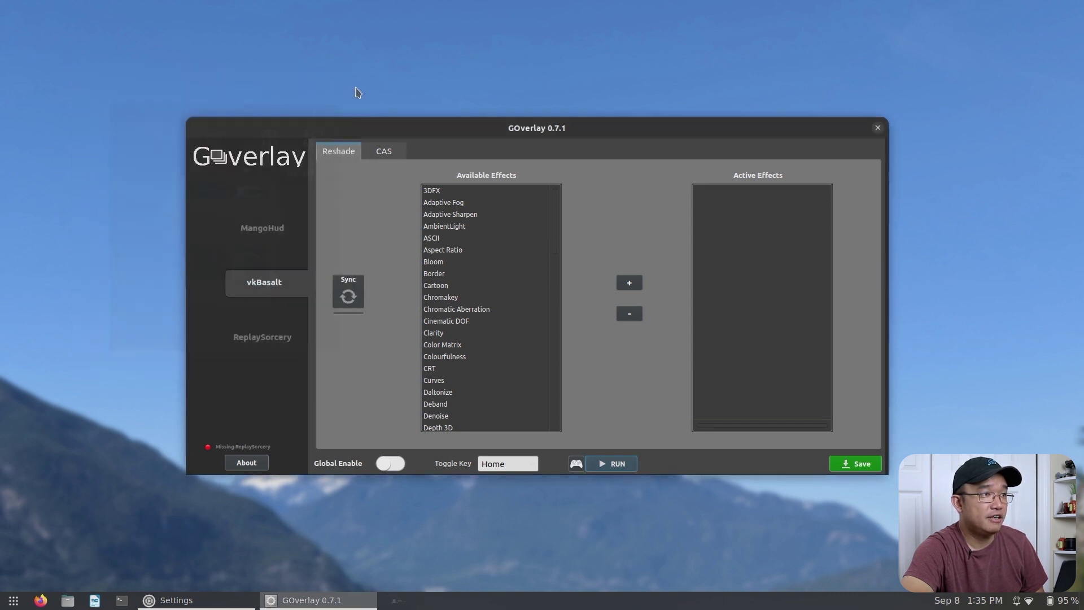
Step: Add ASCII as the active vkBasalt effect, save, and run the test cube to preview it
left_click(458, 240)
left_click(629, 284)
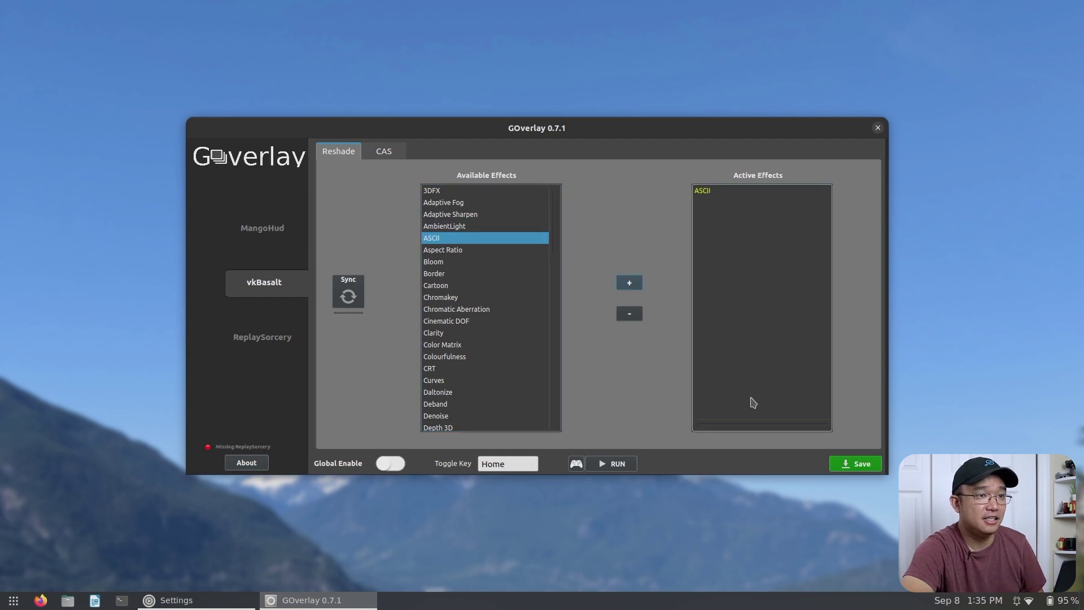
left_click(850, 464)
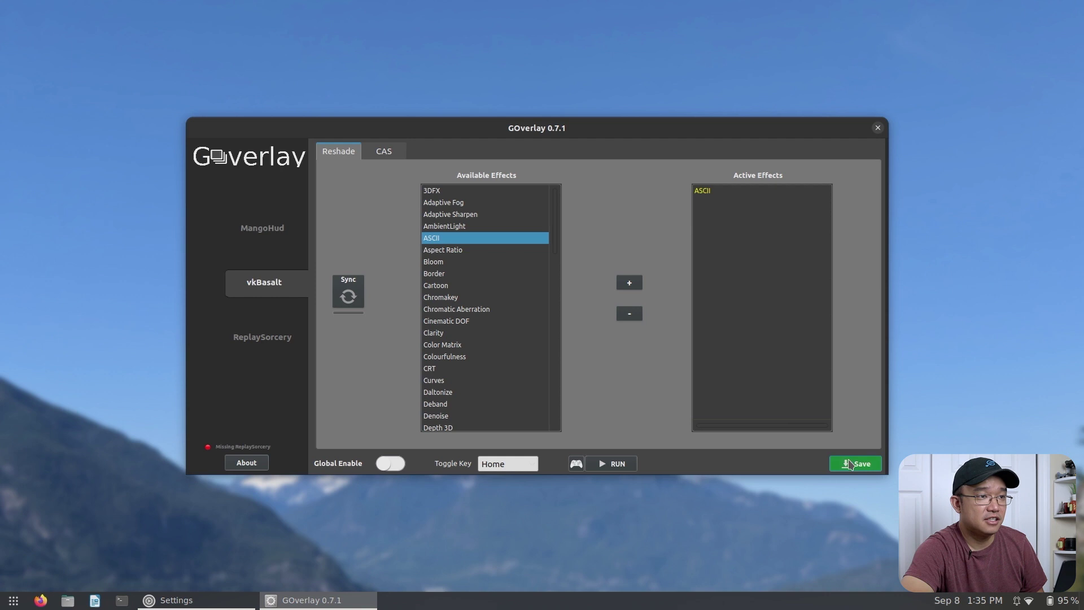
left_click(611, 468)
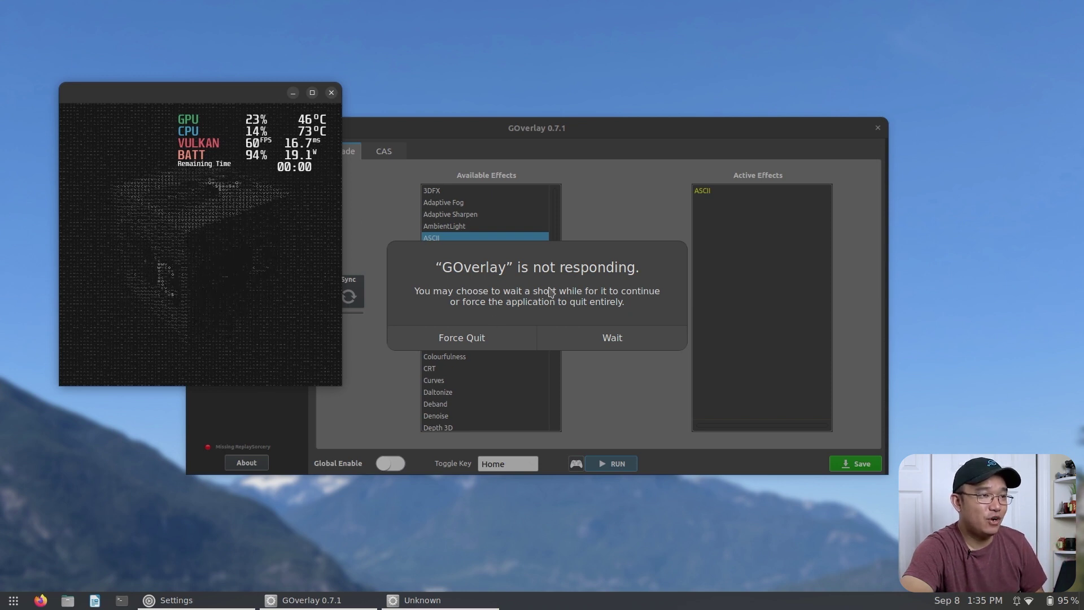
left_click(590, 342)
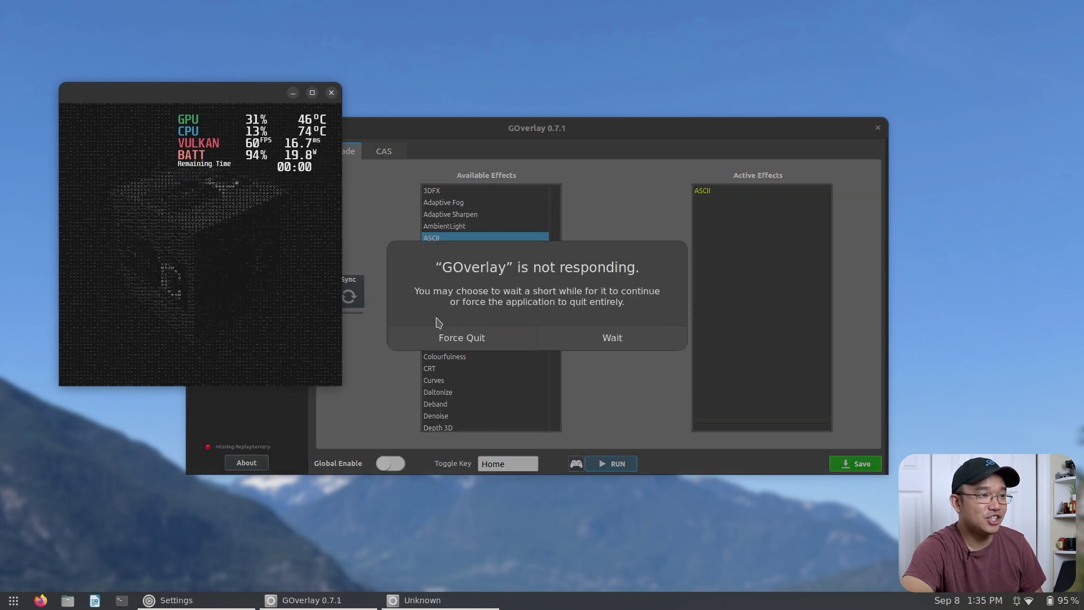
left_click(586, 337)
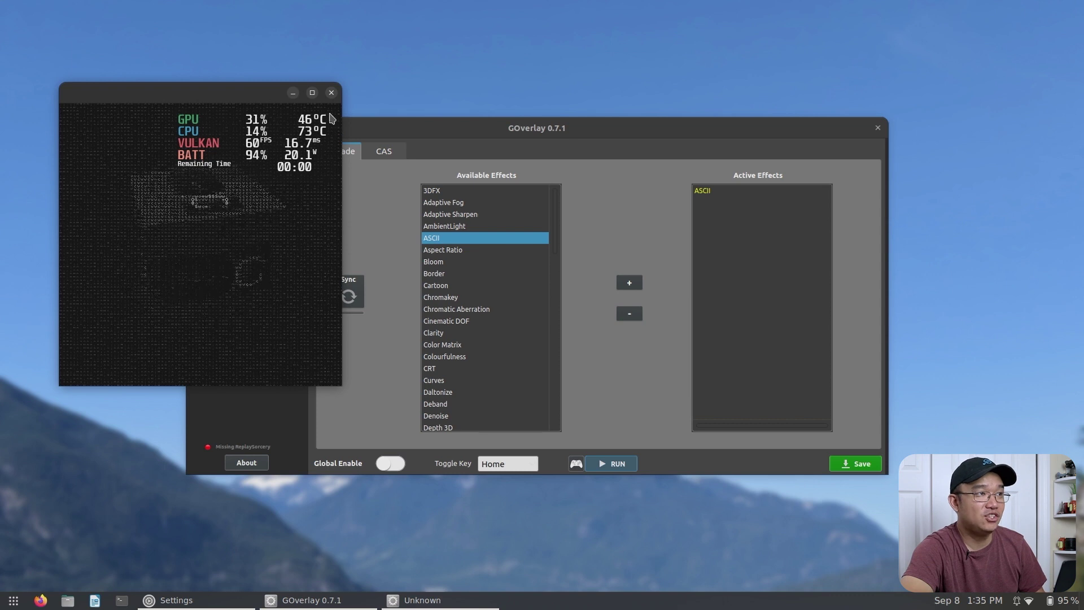
Step: Close vkcube, leave Global Enable off after the restart notice, and return to MangoHud's settings
left_click(331, 93)
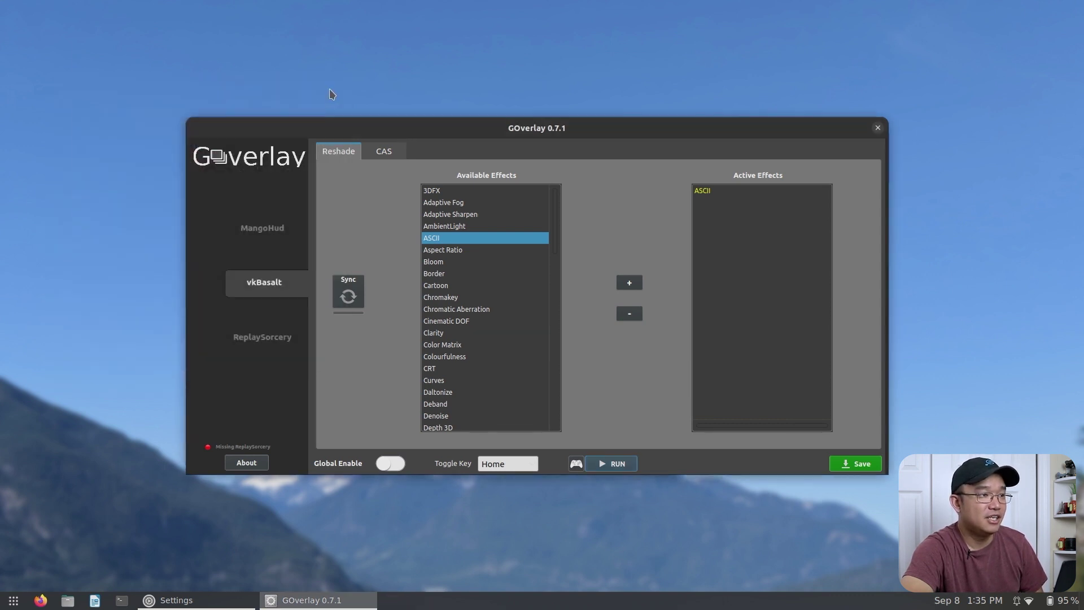
left_click(389, 464)
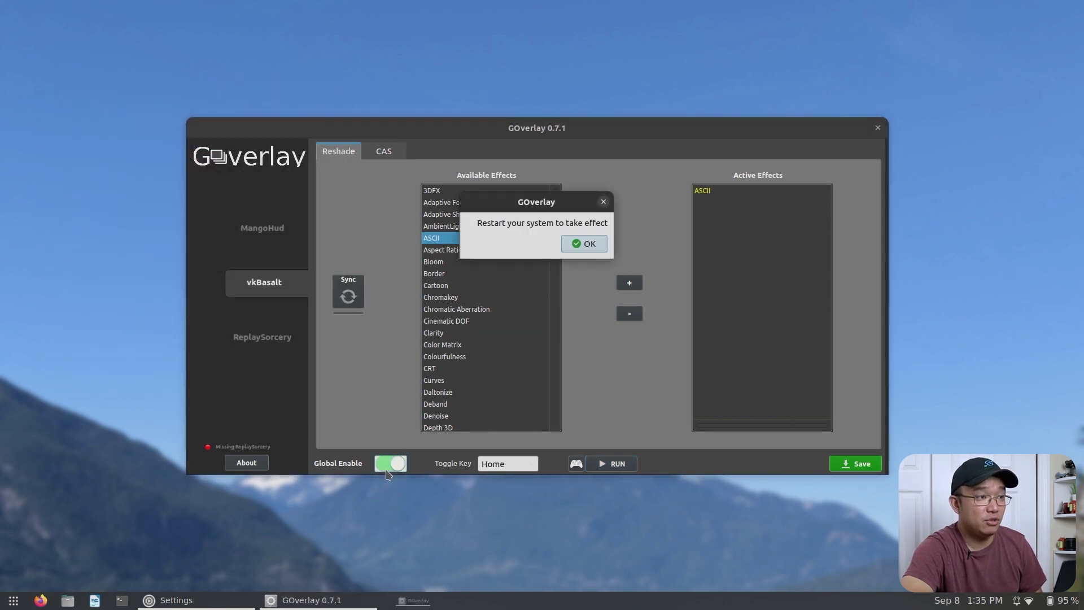
key("Return")
left_click(390, 463)
scroll(501, 341, "down", 12)
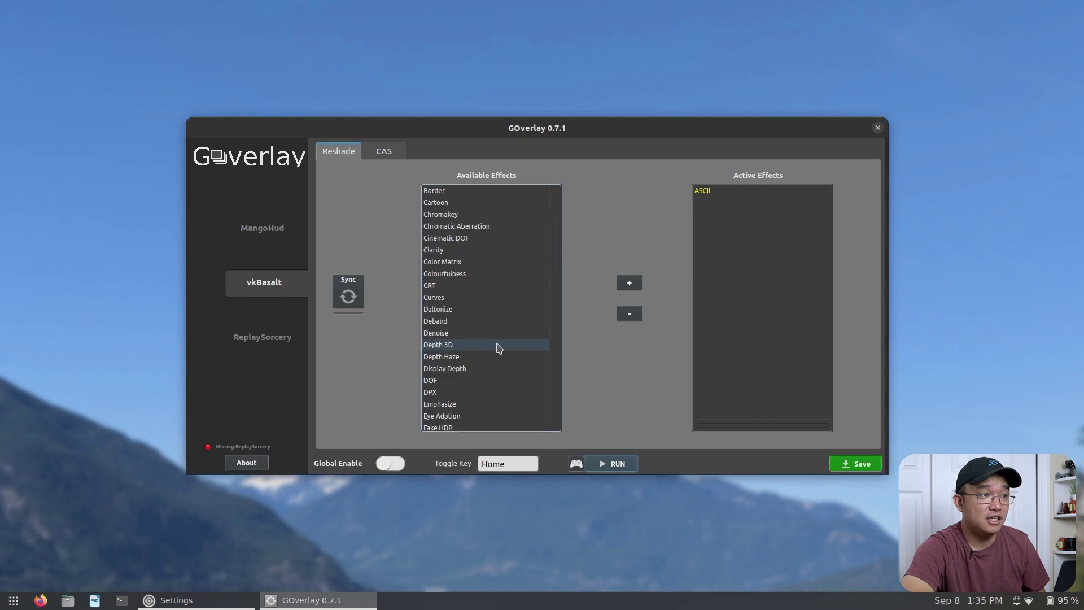
left_click(261, 230)
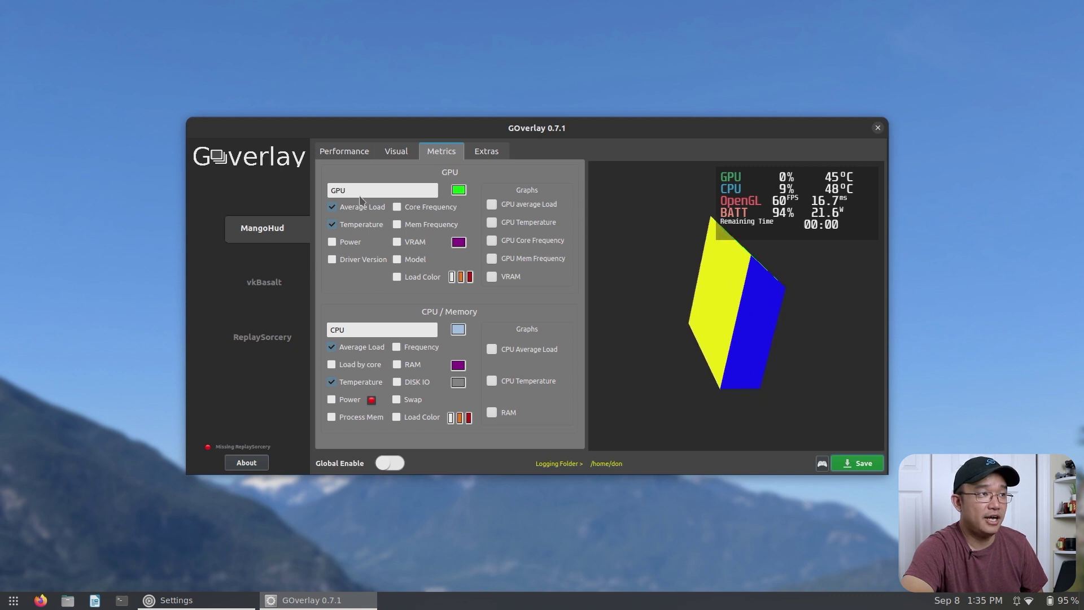
Step: Look through the MangoHud Extras and Performance tabs, then the Visual tab showing font size 24 (1080p)
left_click(486, 150)
left_click(344, 151)
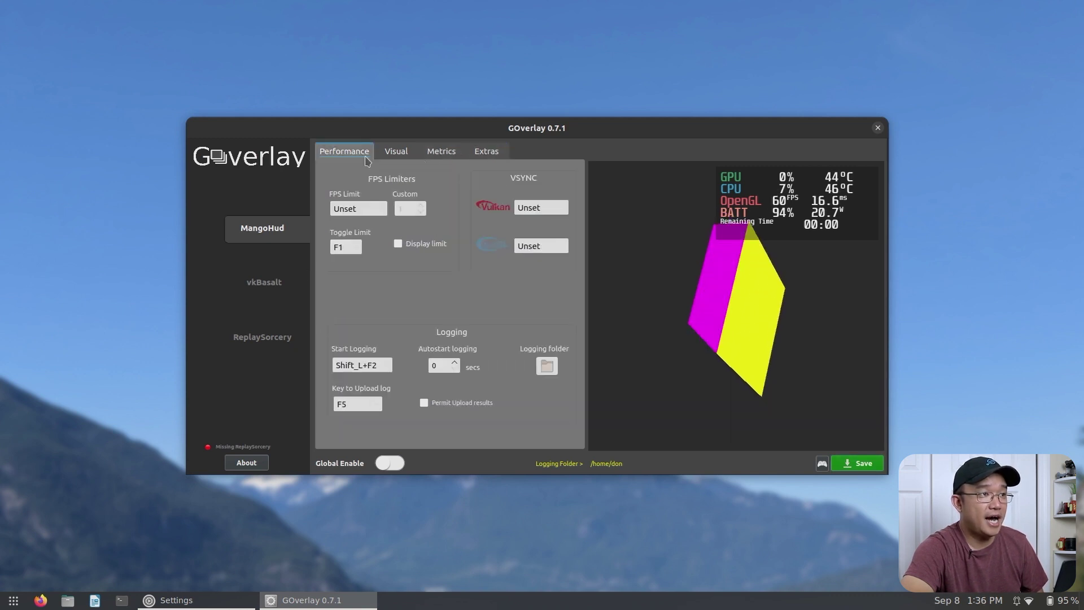
left_click(396, 151)
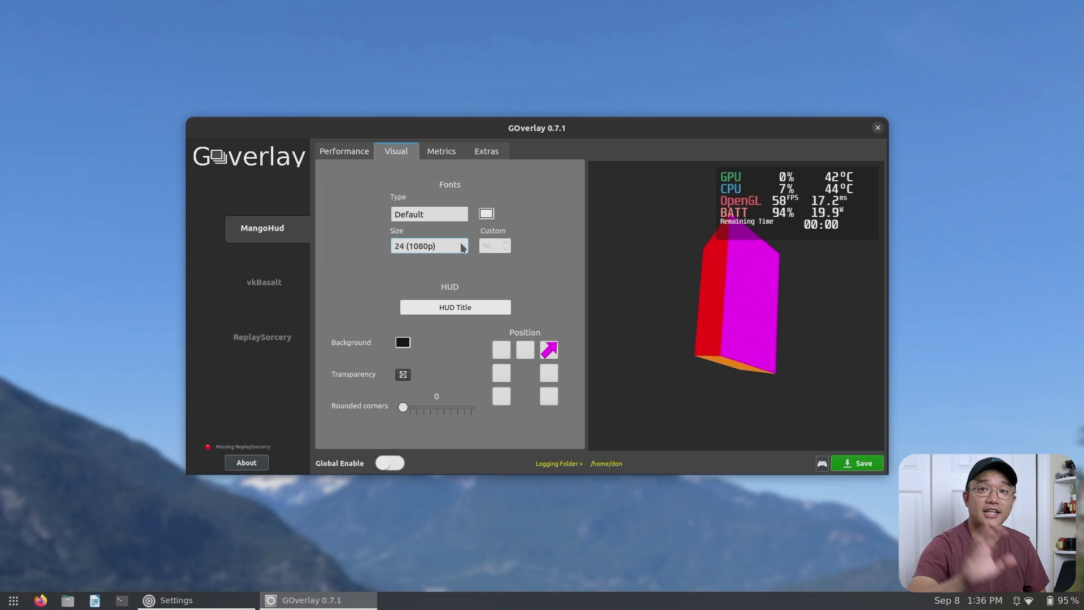